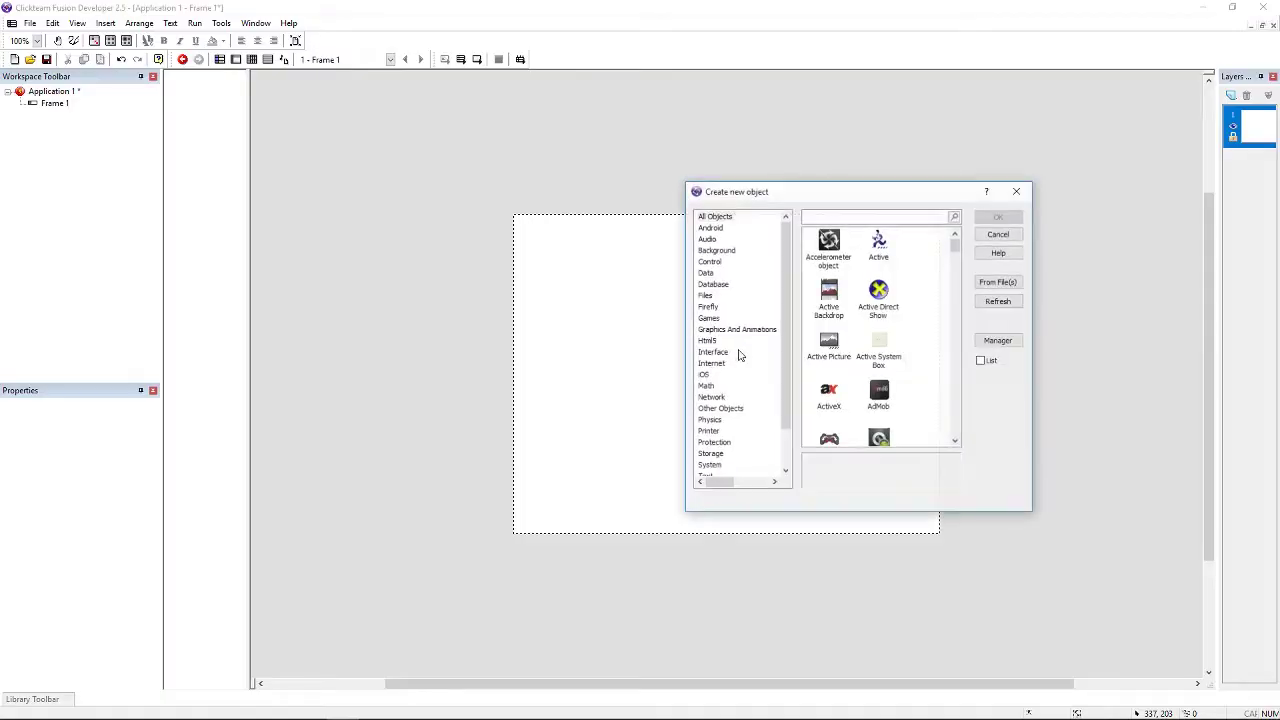
# - Place an Active object, give it Eight Directions movement, and test-run the application
pyautogui.doubleClick(873, 250)
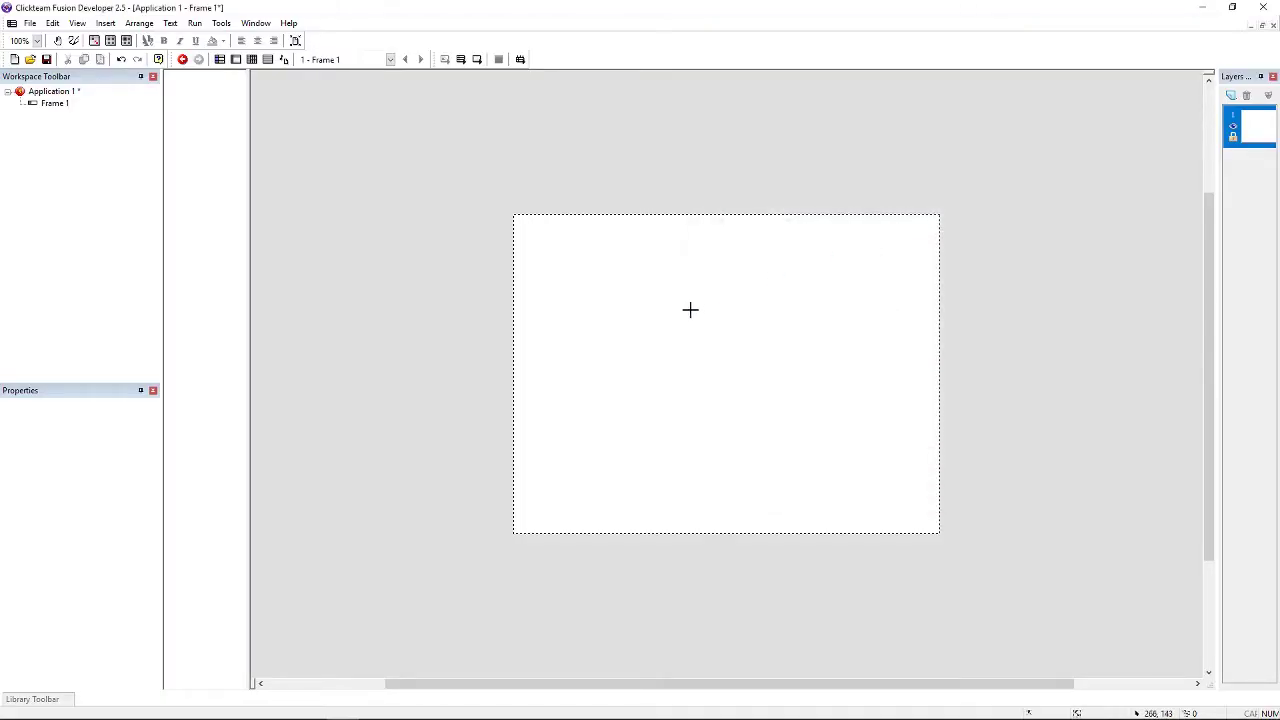
pyautogui.click(690, 313)
pyautogui.click(689, 339)
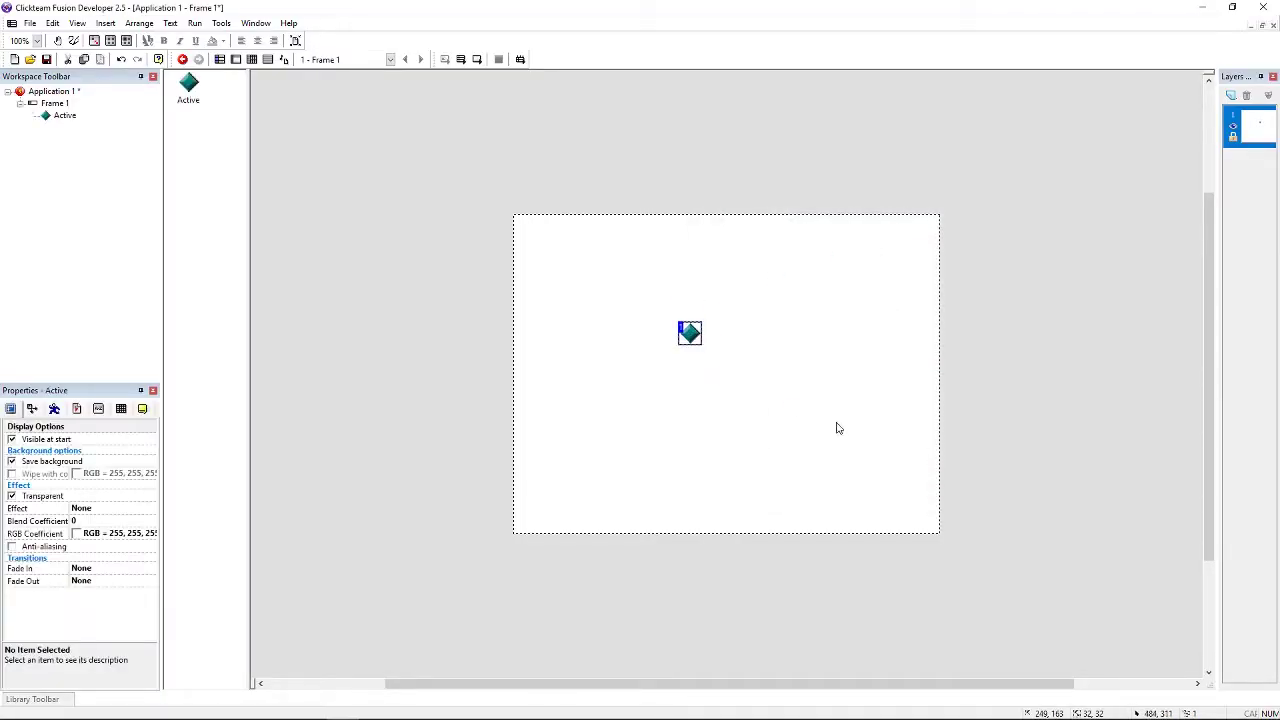
pyautogui.click(54, 408)
pyautogui.click(100, 455)
pyautogui.click(120, 150)
pyautogui.click(461, 59)
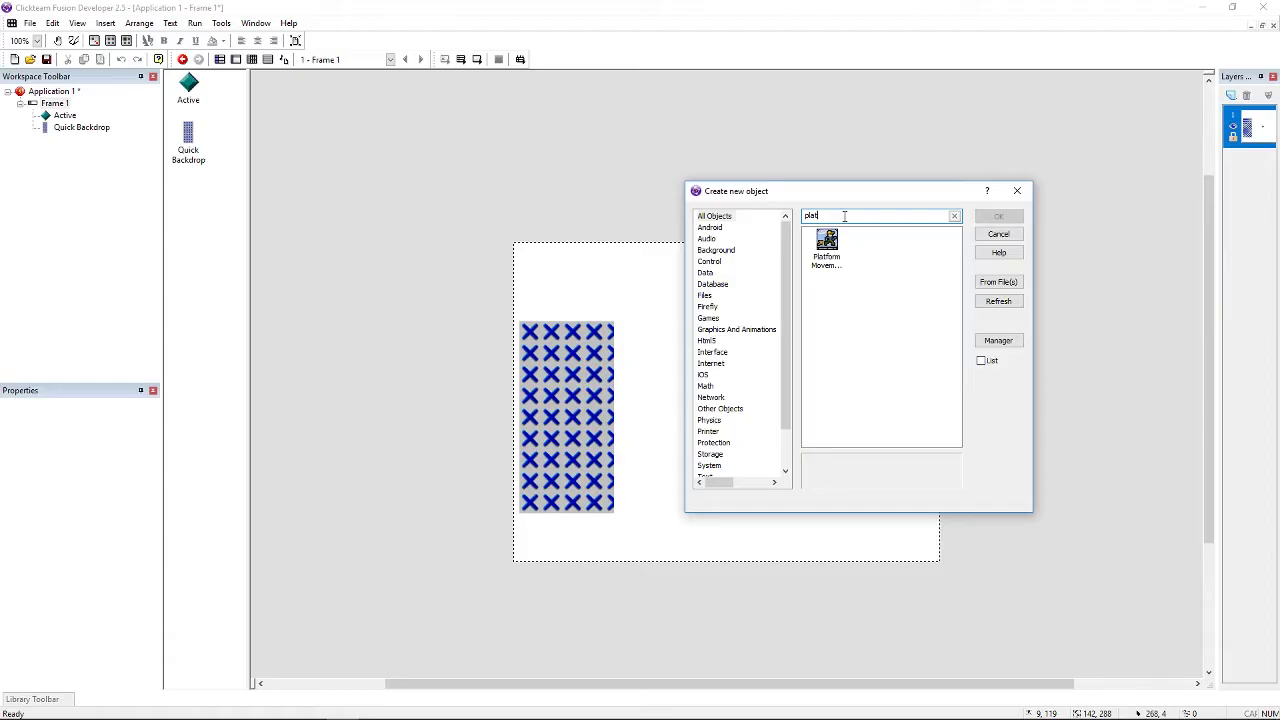
# - Insert the Platform Movement object into Frame 1 and accept its default settings
pyautogui.click(841, 248)
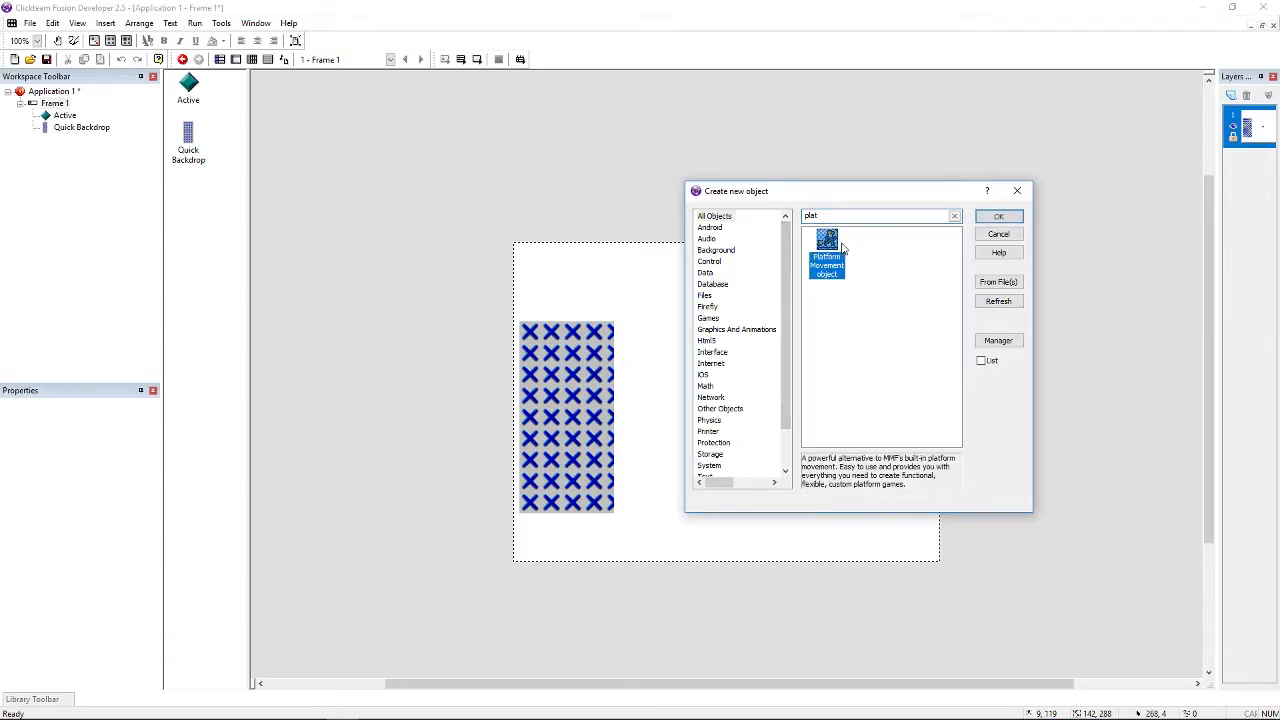
pyautogui.doubleClick(839, 247)
pyautogui.click(528, 223)
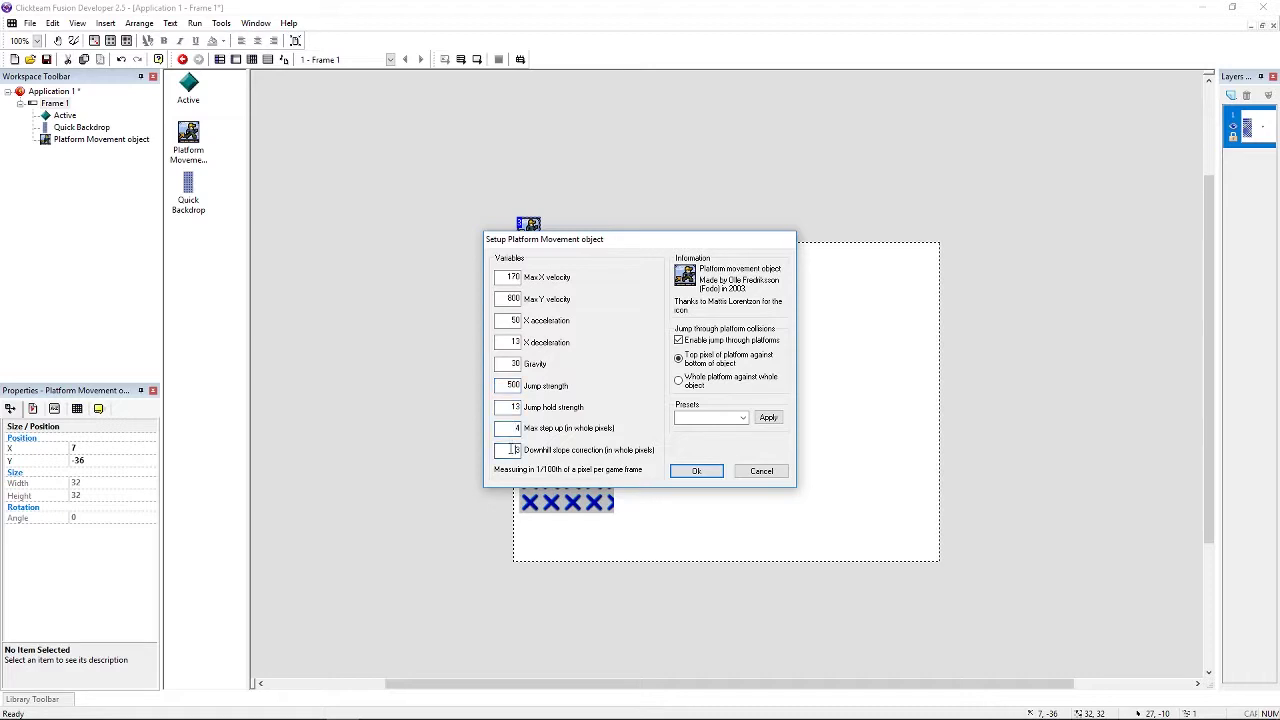
pyautogui.click(698, 471)
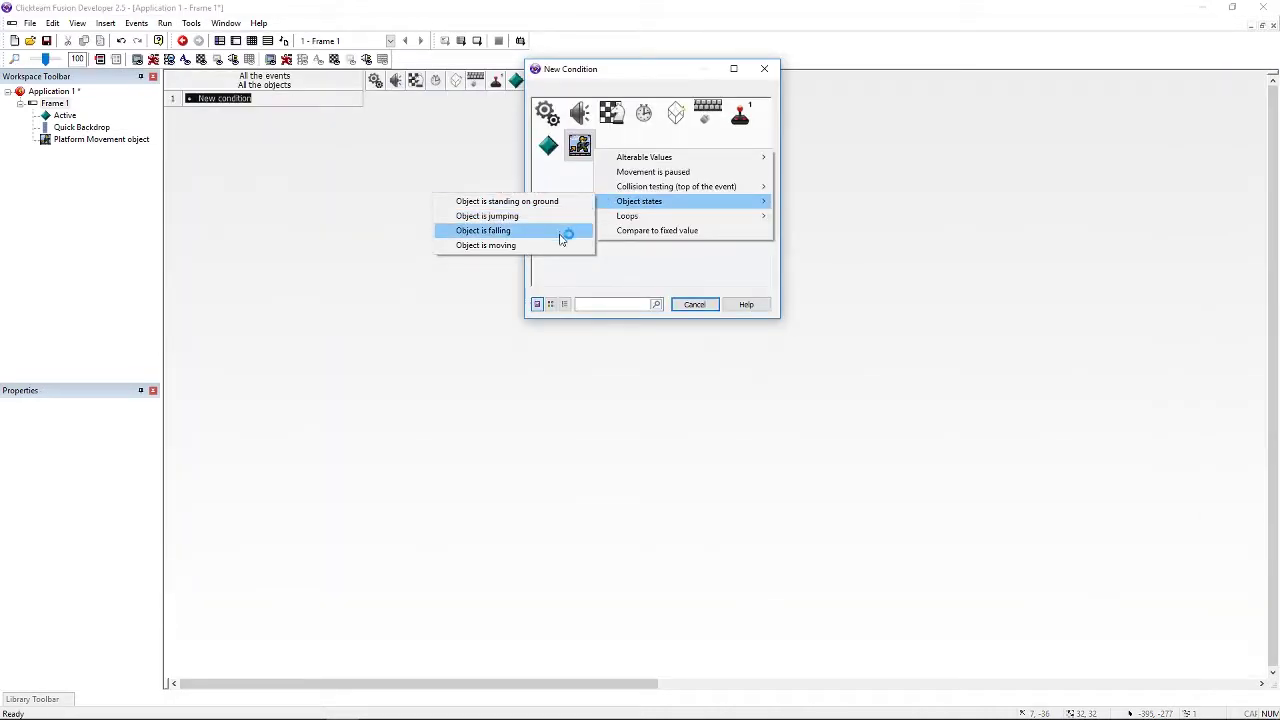
# - Browse the New Condition submenus in the Event Editor, then cancel without adding one
pyautogui.moveTo(660, 190)
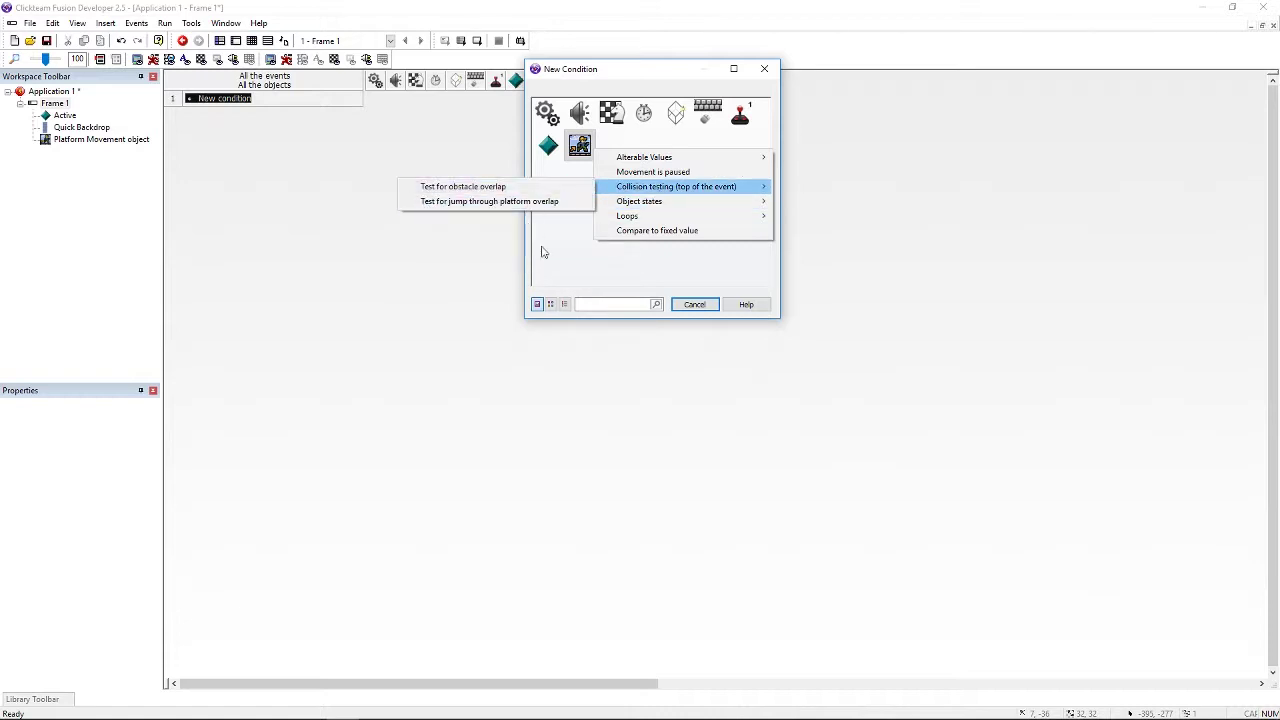
pyautogui.click(688, 316)
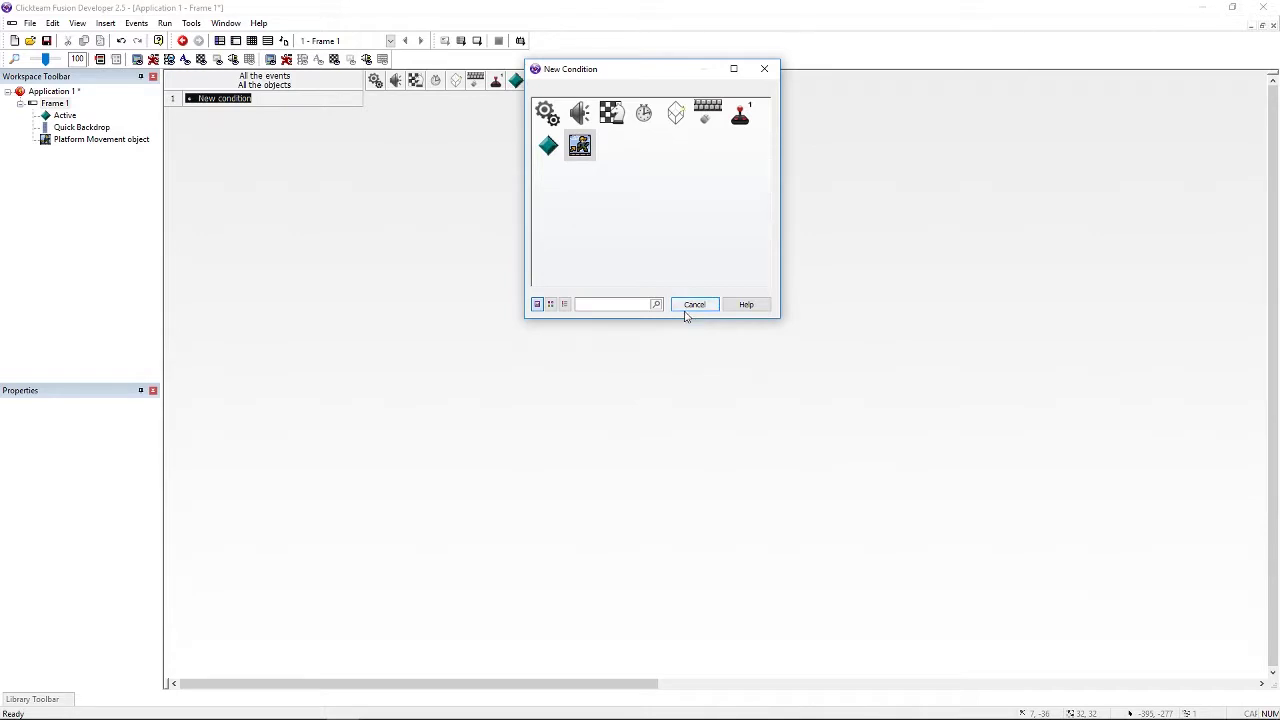
pyautogui.click(693, 305)
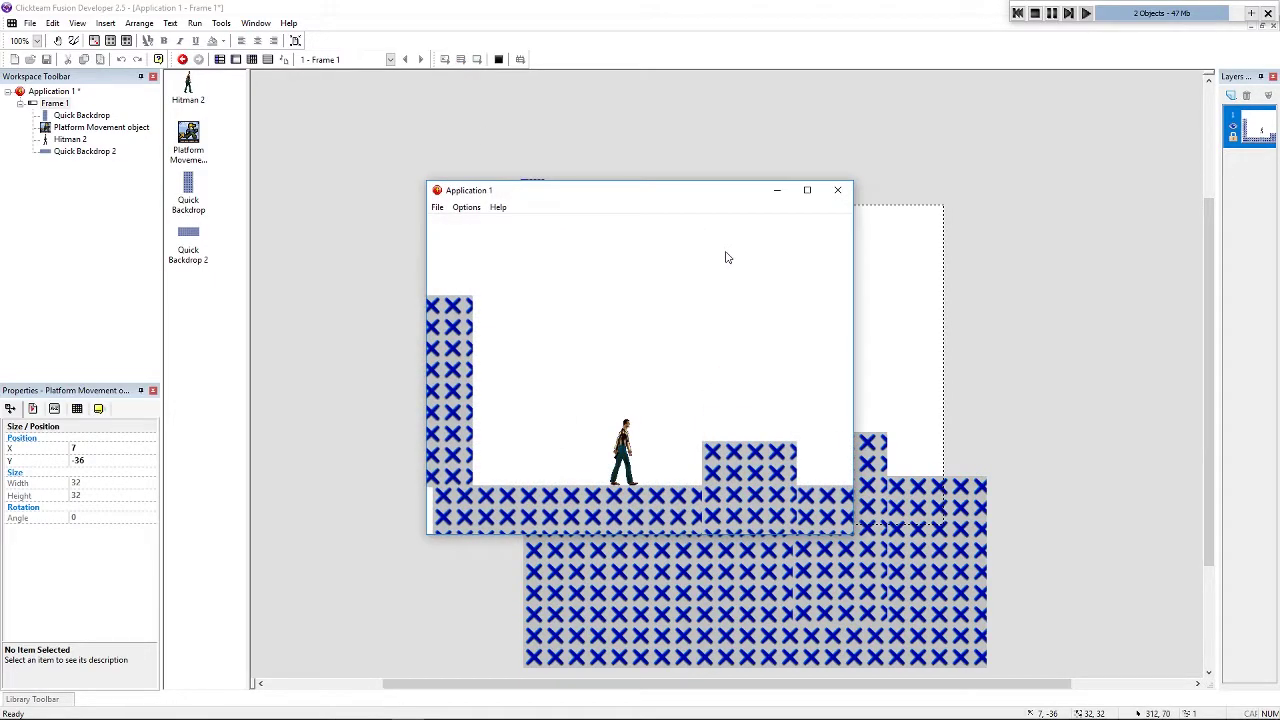
# - Walk the Hitman character left, jump onto the raised block, and run back to the left wall
pyautogui.press('Left')
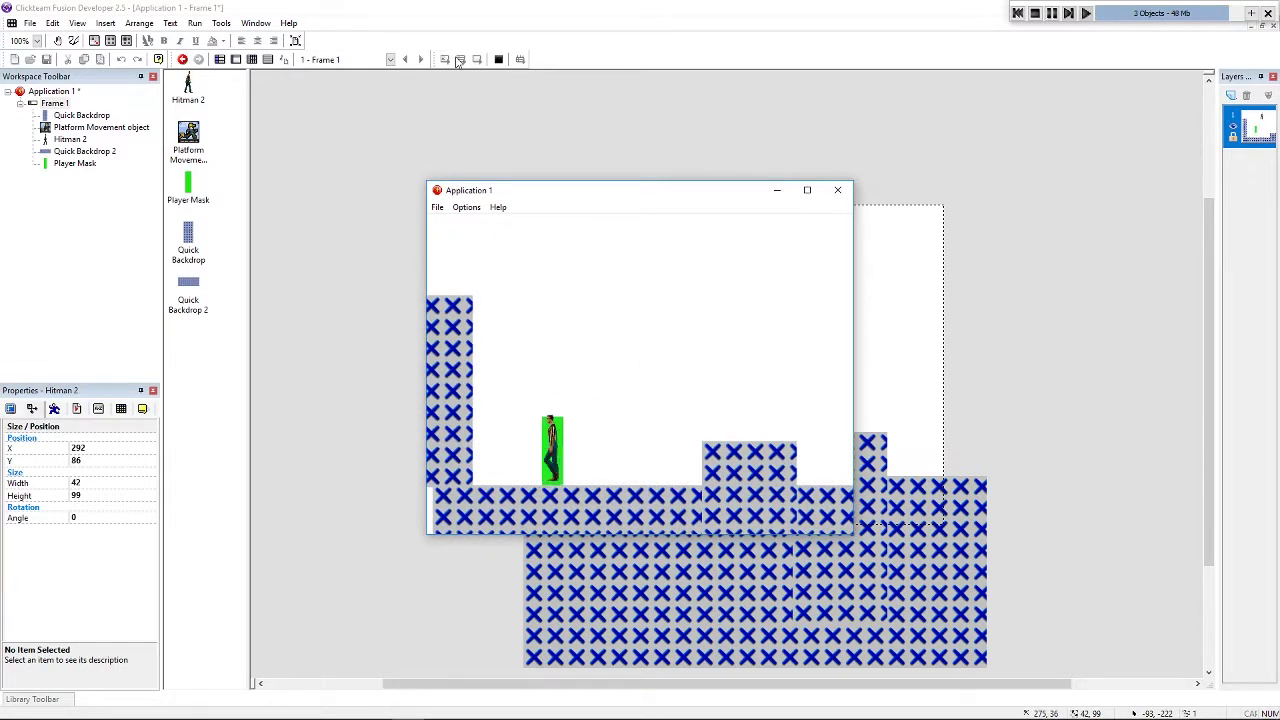
pyautogui.press('Left')
pyautogui.press('Right')
pyautogui.press('Up')
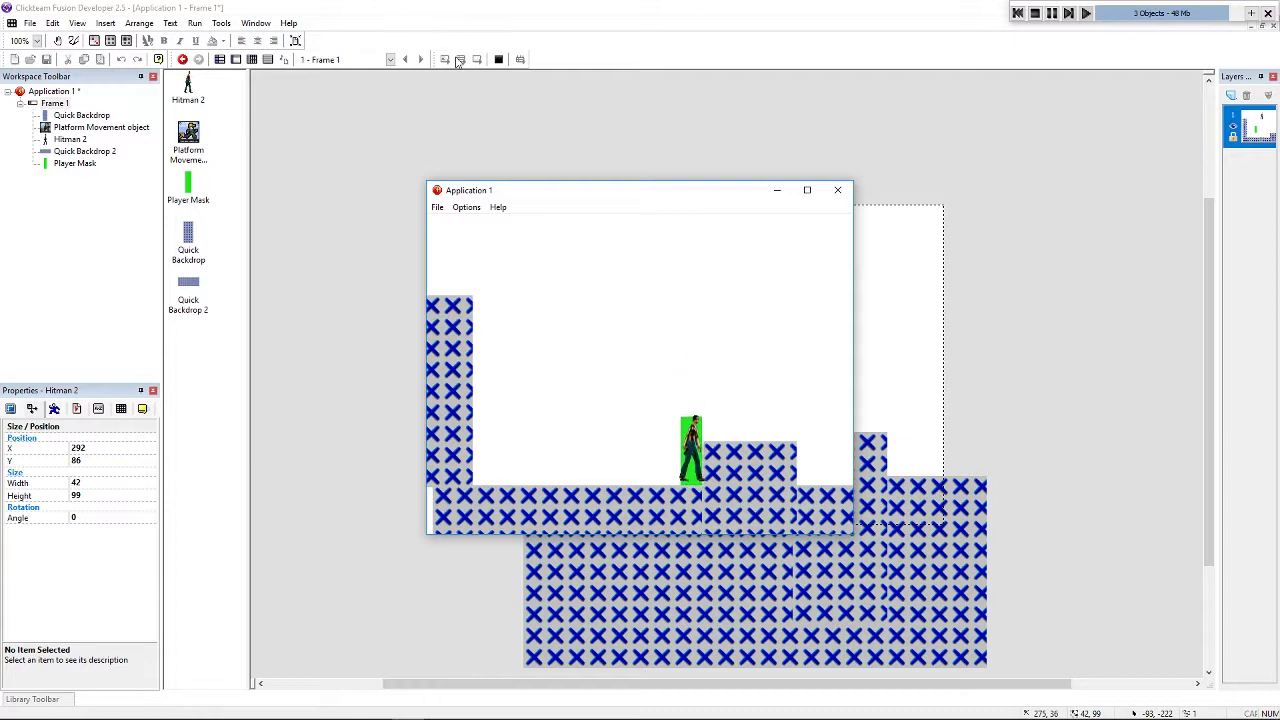
pyautogui.press('Up')
pyautogui.press('Left')
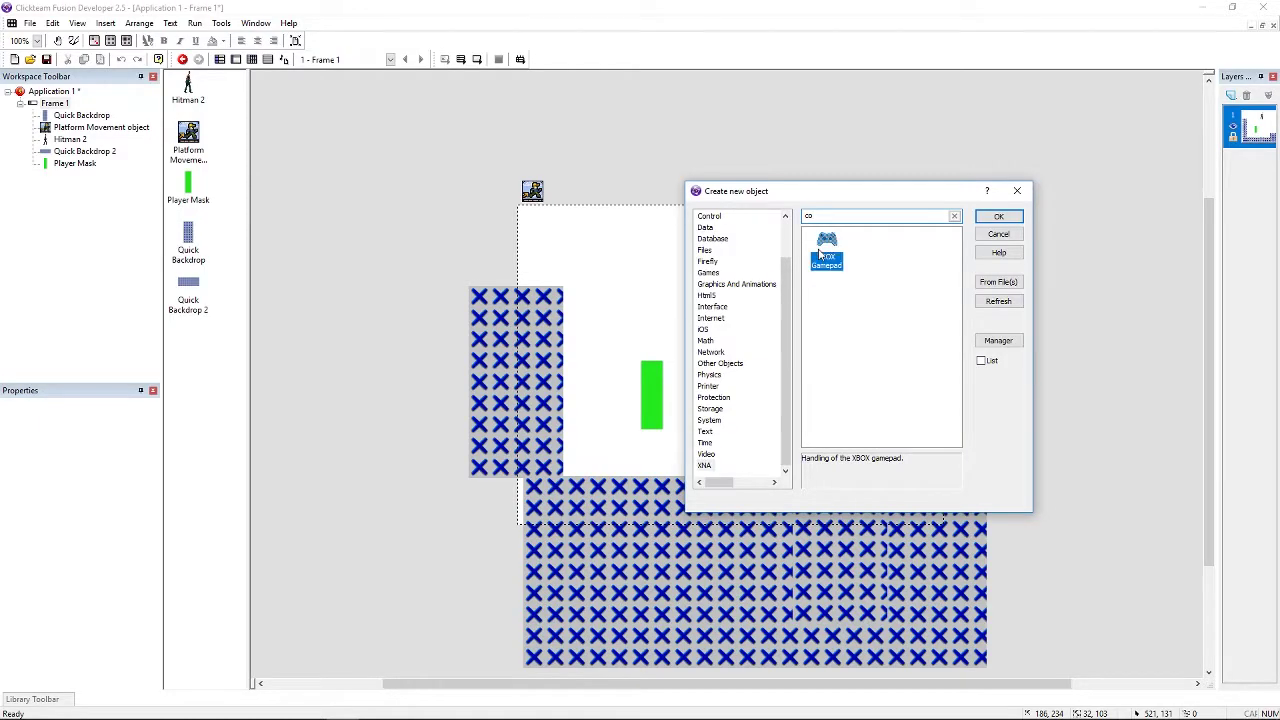
# - Add an XBOX Gamepad object to the frame and set up its gamepad events
pyautogui.doubleClick(824, 262)
pyautogui.click(661, 196)
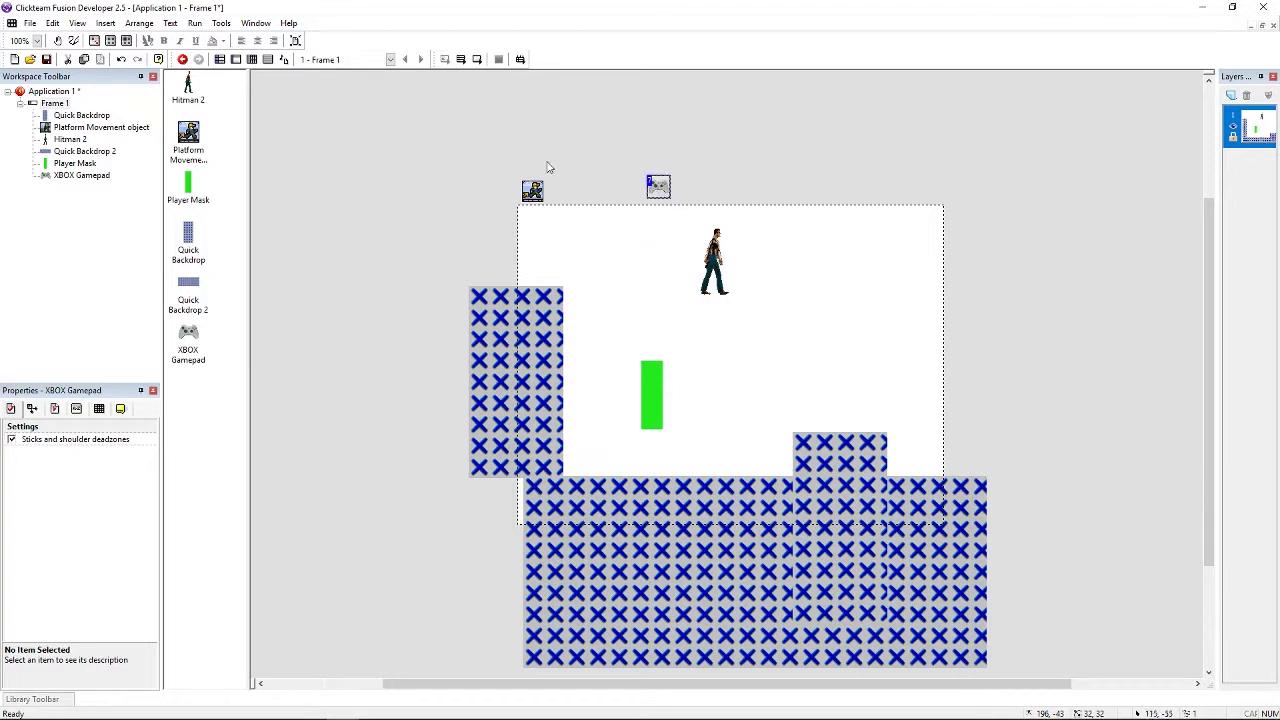
pyautogui.click(251, 59)
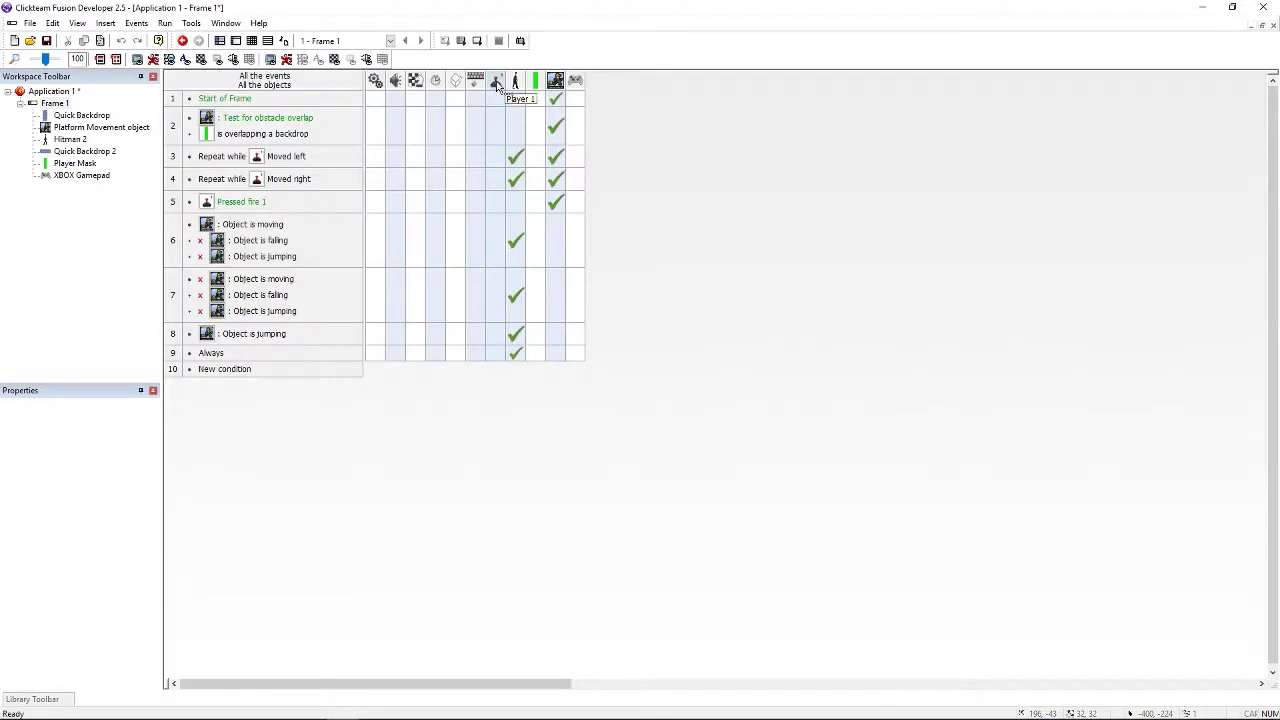
pyautogui.rightClick(497, 86)
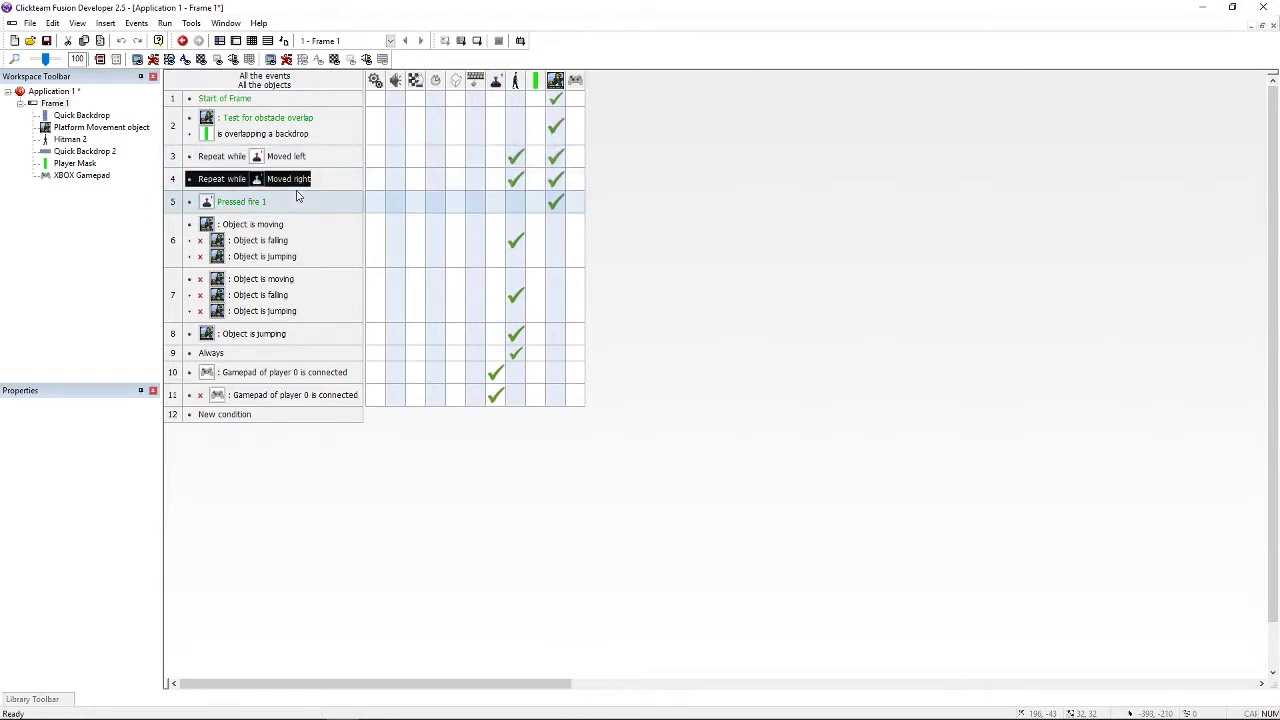
pyautogui.click(257, 204)
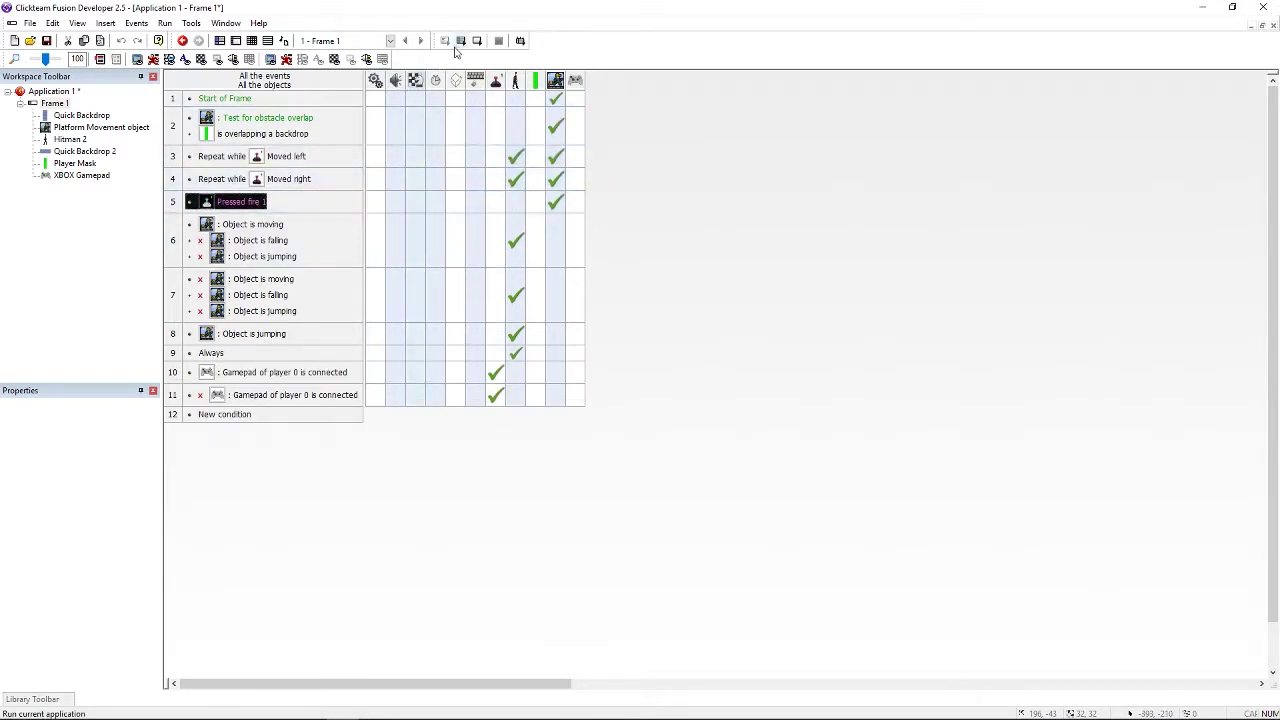
pyautogui.click(460, 41)
# - Open player 1's keyboard setup under the Runtime tab's Default Controls
pyautogui.click(55, 409)
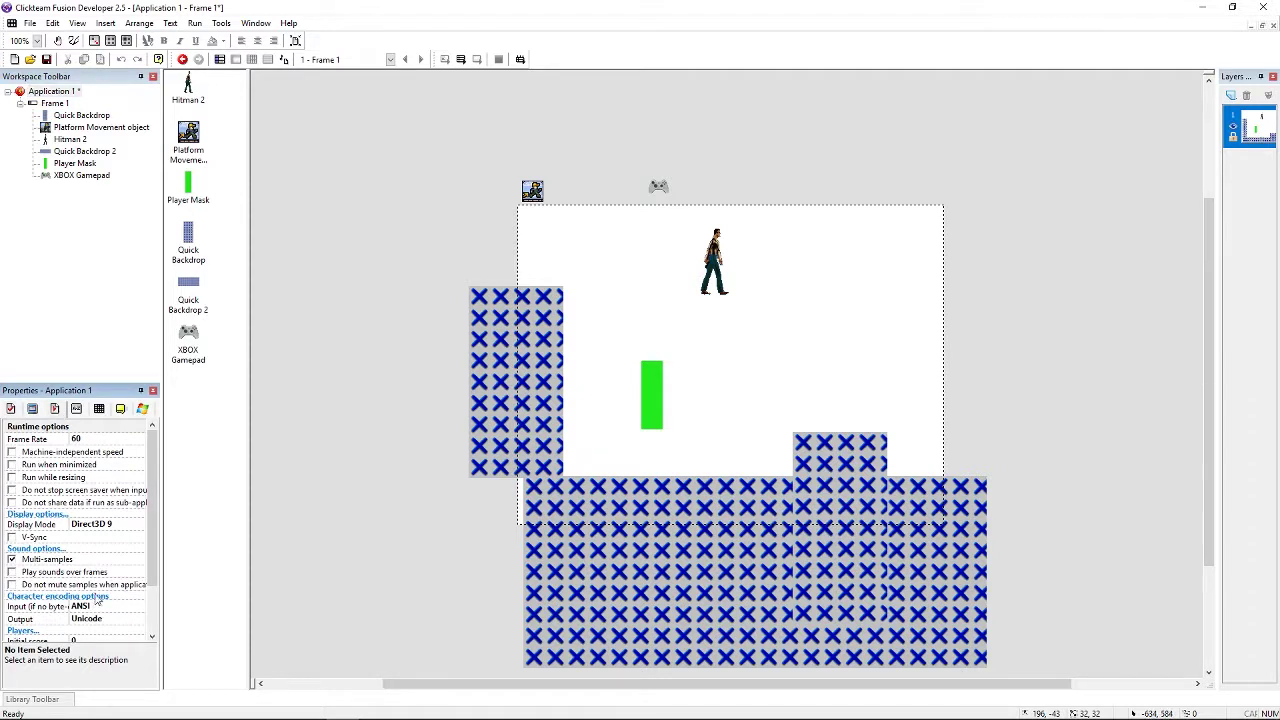
pyautogui.scroll(-2, 97, 600)
pyautogui.click(93, 605)
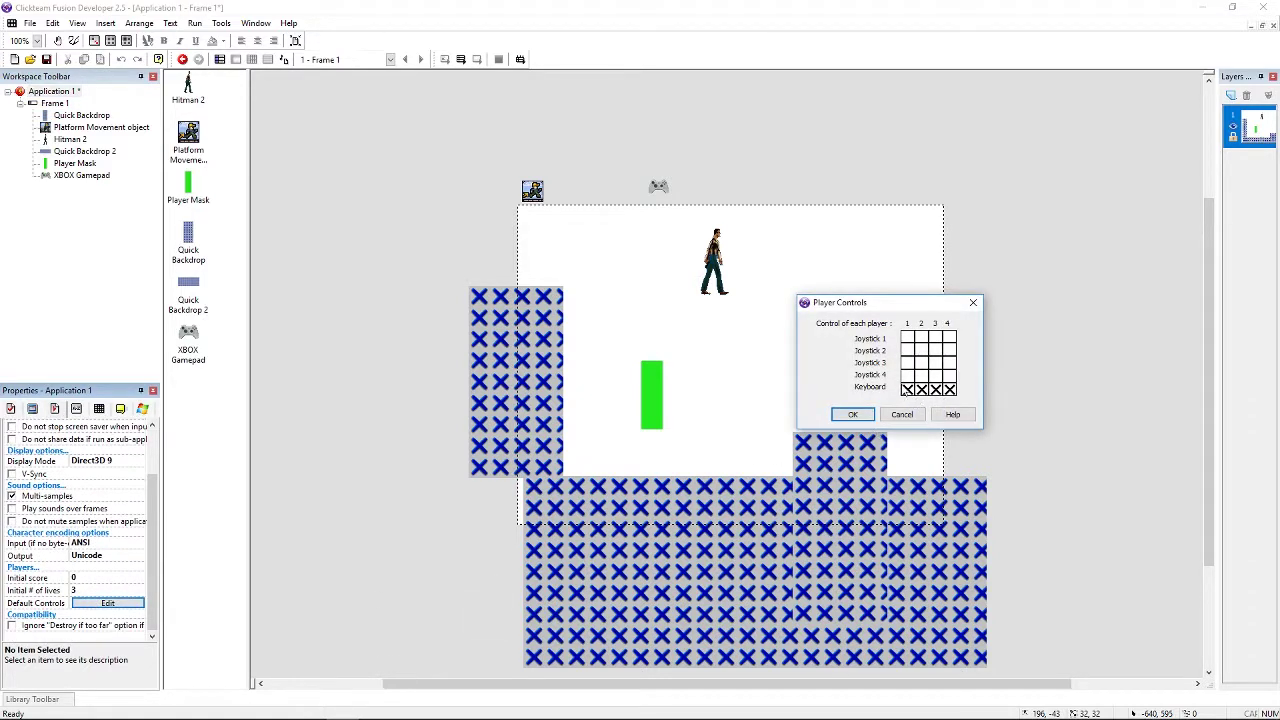
pyautogui.click(909, 390)
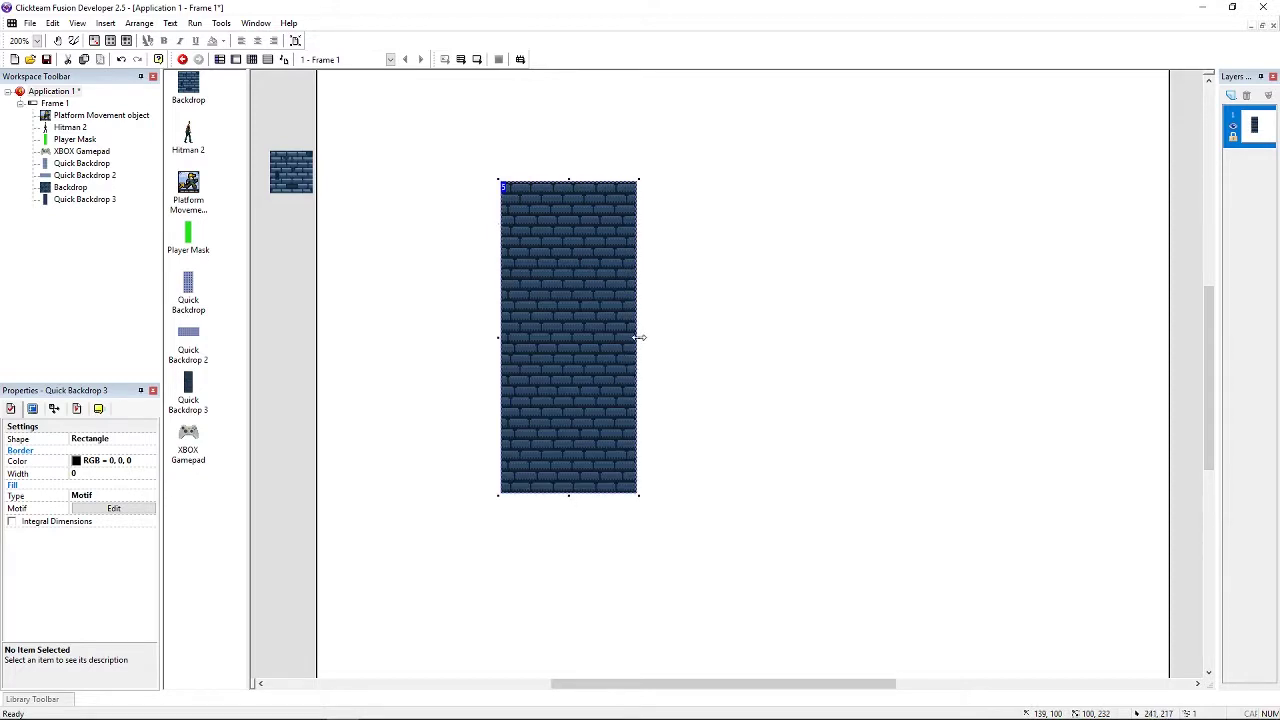
# - Widen the brick backdrop and stretch a brick Backdrop taller near the left side
pyautogui.moveTo(640, 337); pyautogui.dragTo(895, 337)
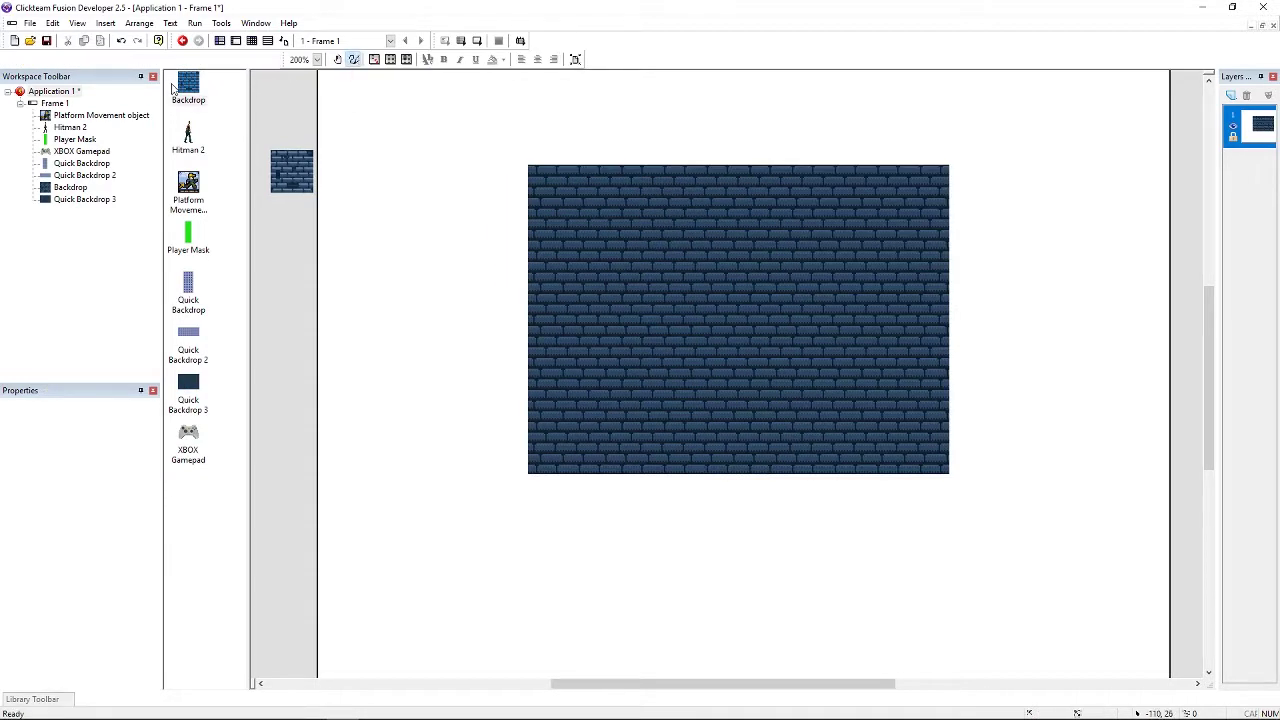
pyautogui.moveTo(181, 90); pyautogui.dragTo(370, 432)
pyautogui.moveTo(370, 432); pyautogui.dragTo(405, 420)
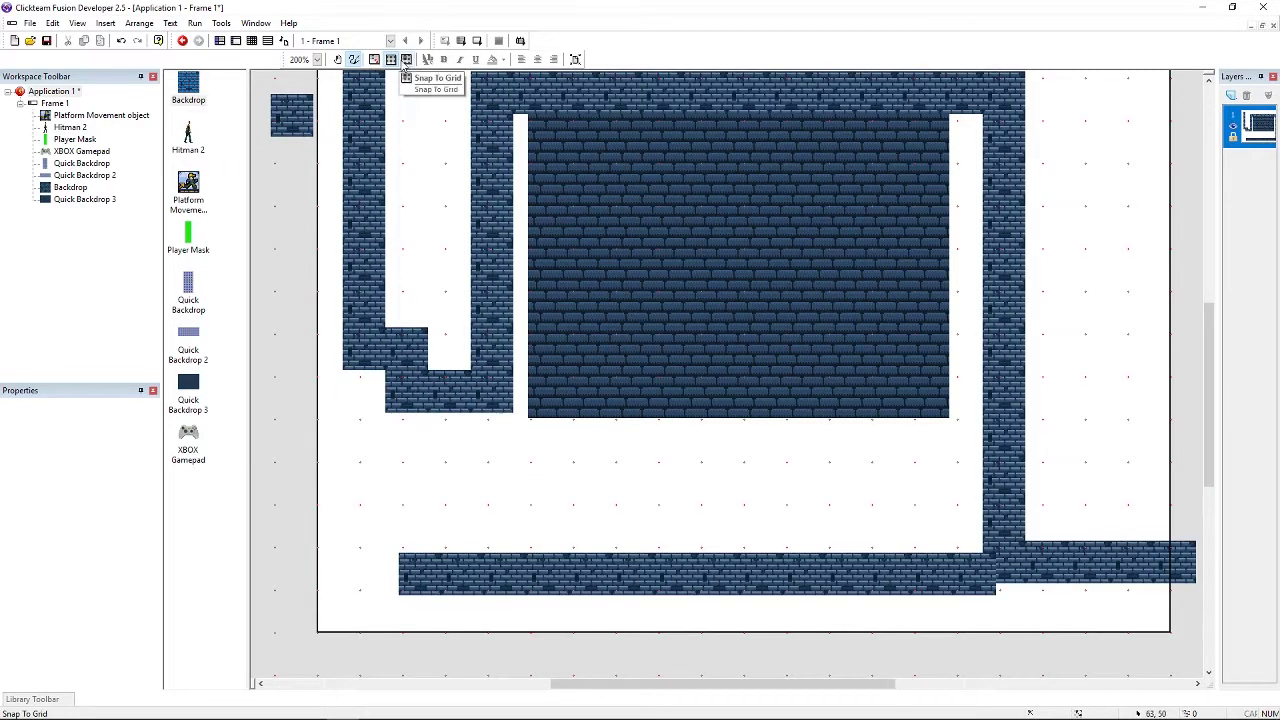
# - Paste a brick block copy and stretch it into a left-edge column and bottom floor
pyautogui.hotkey('ctrl', 'v')
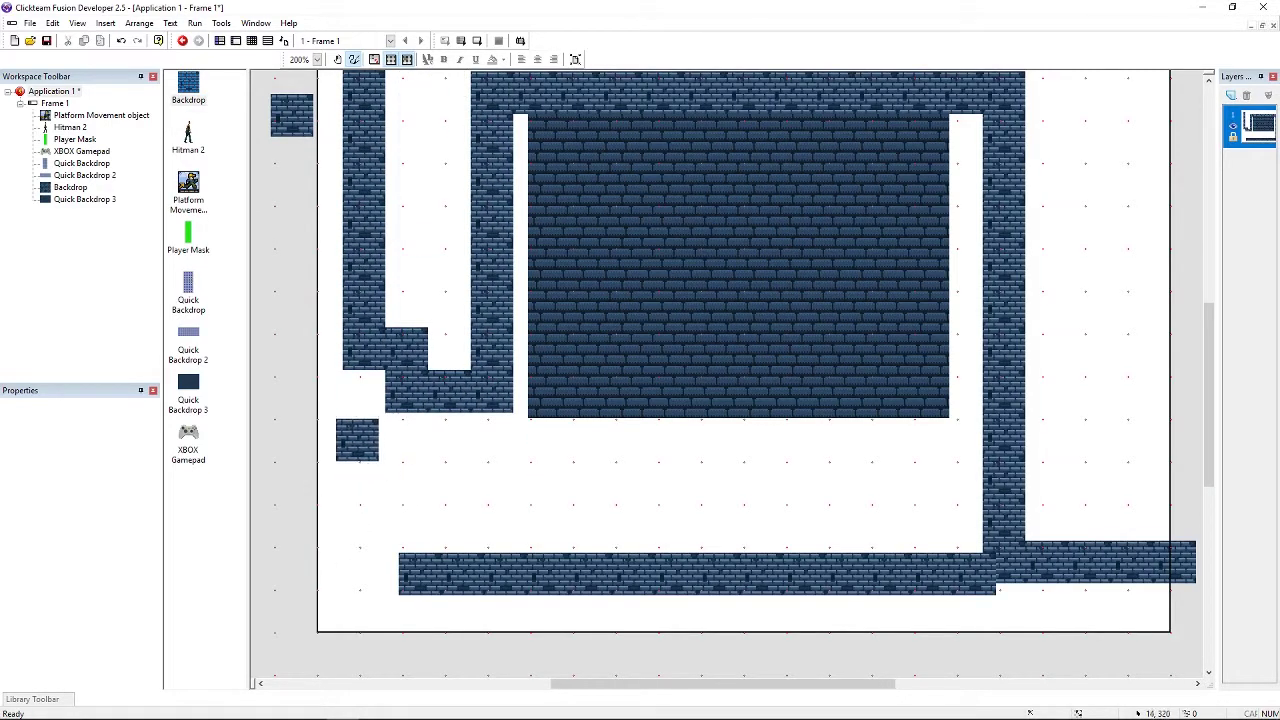
pyautogui.click(338, 400)
pyautogui.moveTo(338, 457); pyautogui.dragTo(338, 550)
pyautogui.moveTo(338, 650); pyautogui.dragTo(894, 287)
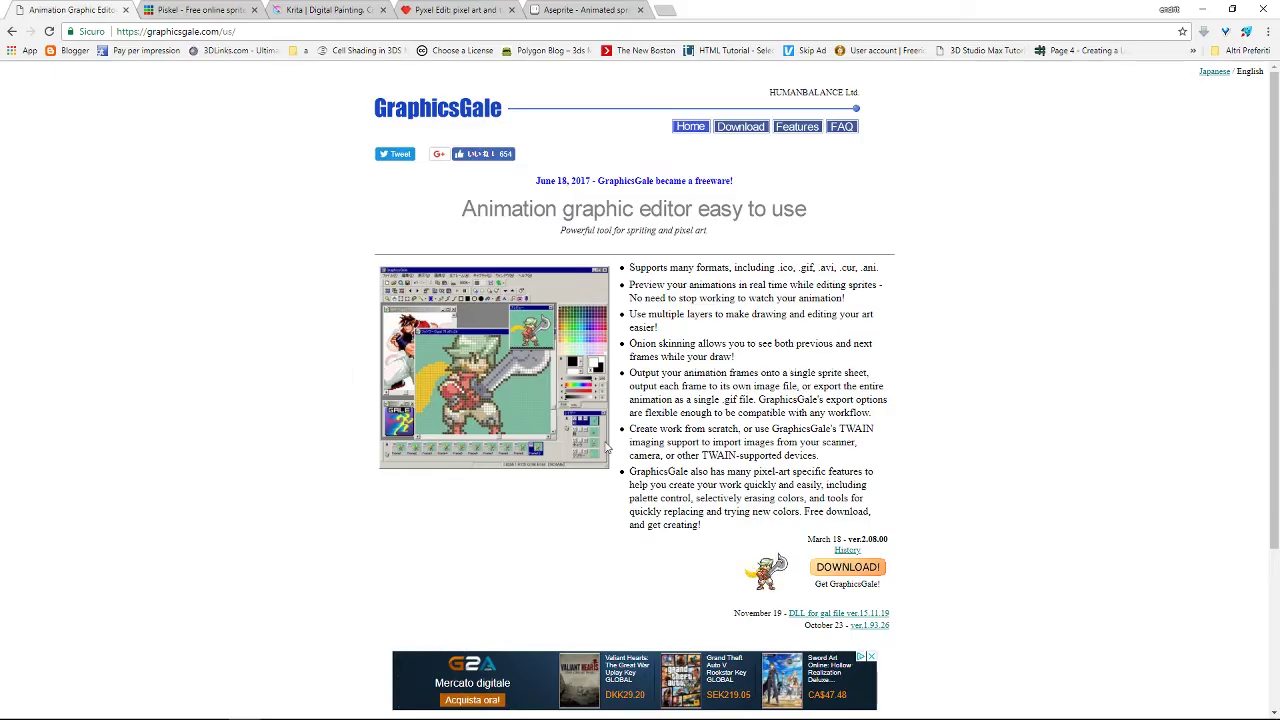
# - Look through the Piskel and Krita pixel-art tool pages
pyautogui.scroll(-5, 605, 449)
pyautogui.hotkey('ctrl', 'Tab')
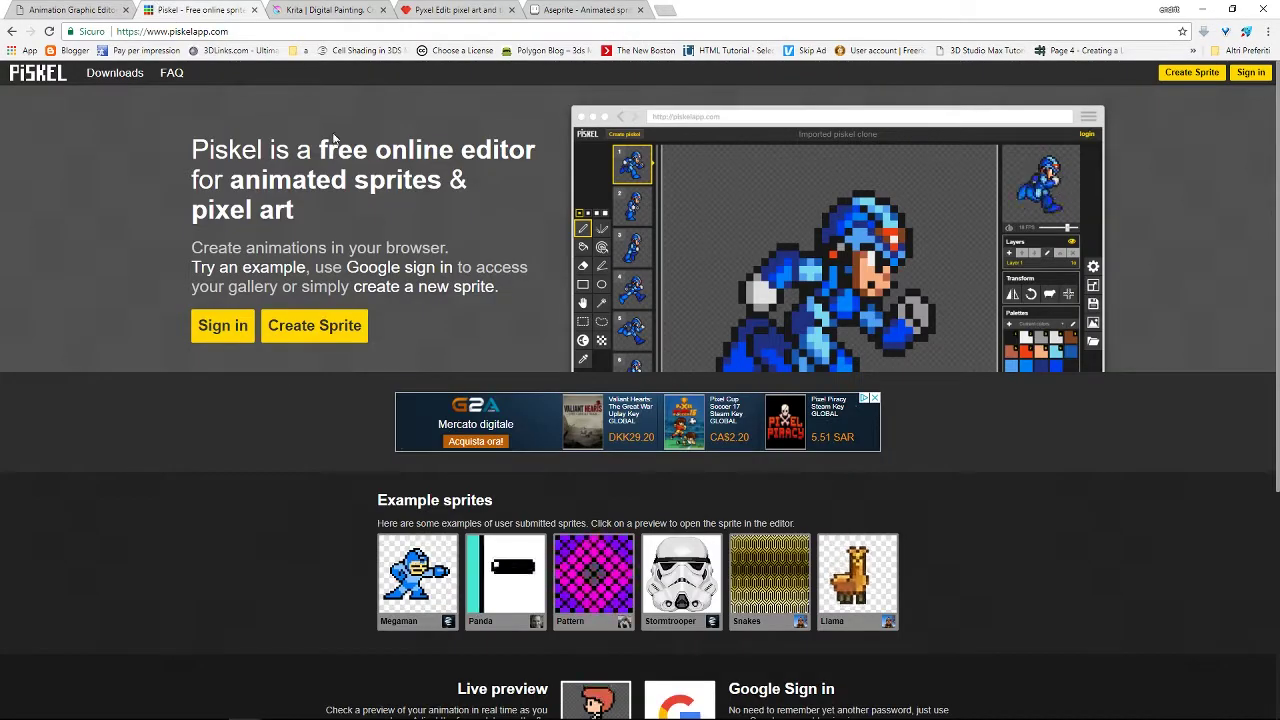
pyautogui.hotkey('ctrl', 'Tab')
pyautogui.scroll(-6, 614, 267)
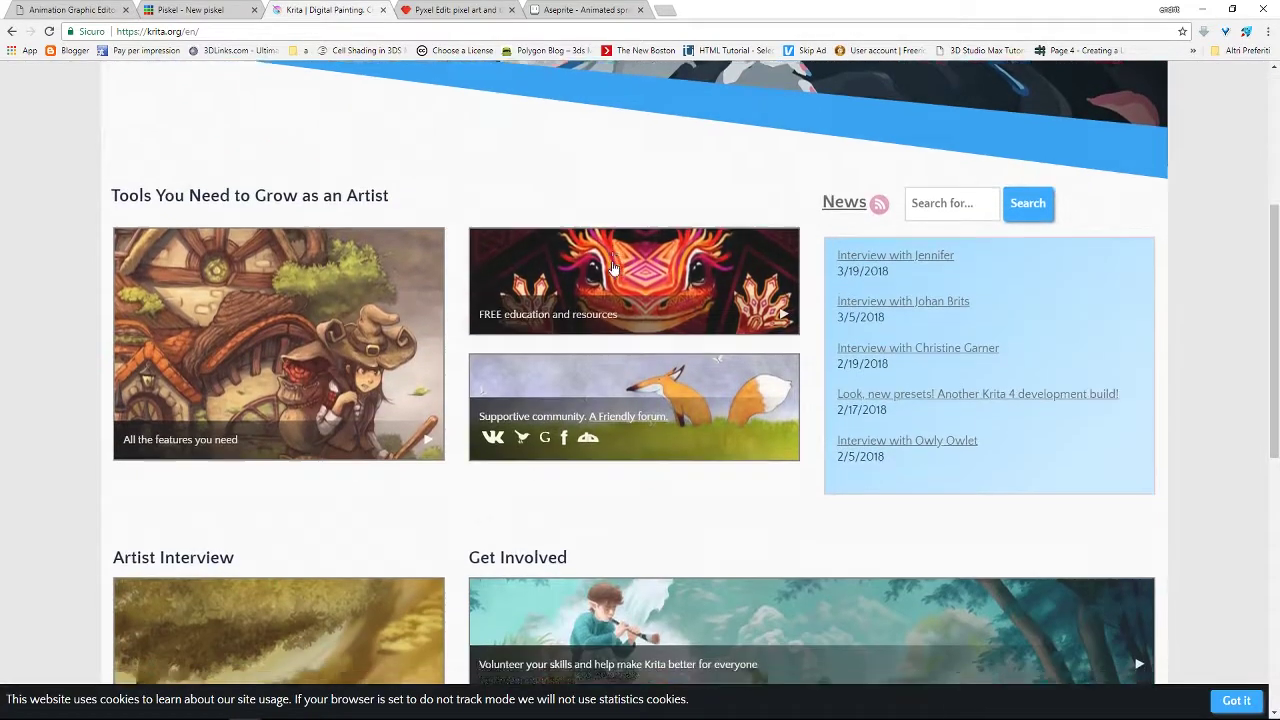
pyautogui.scroll(-4, 614, 274)
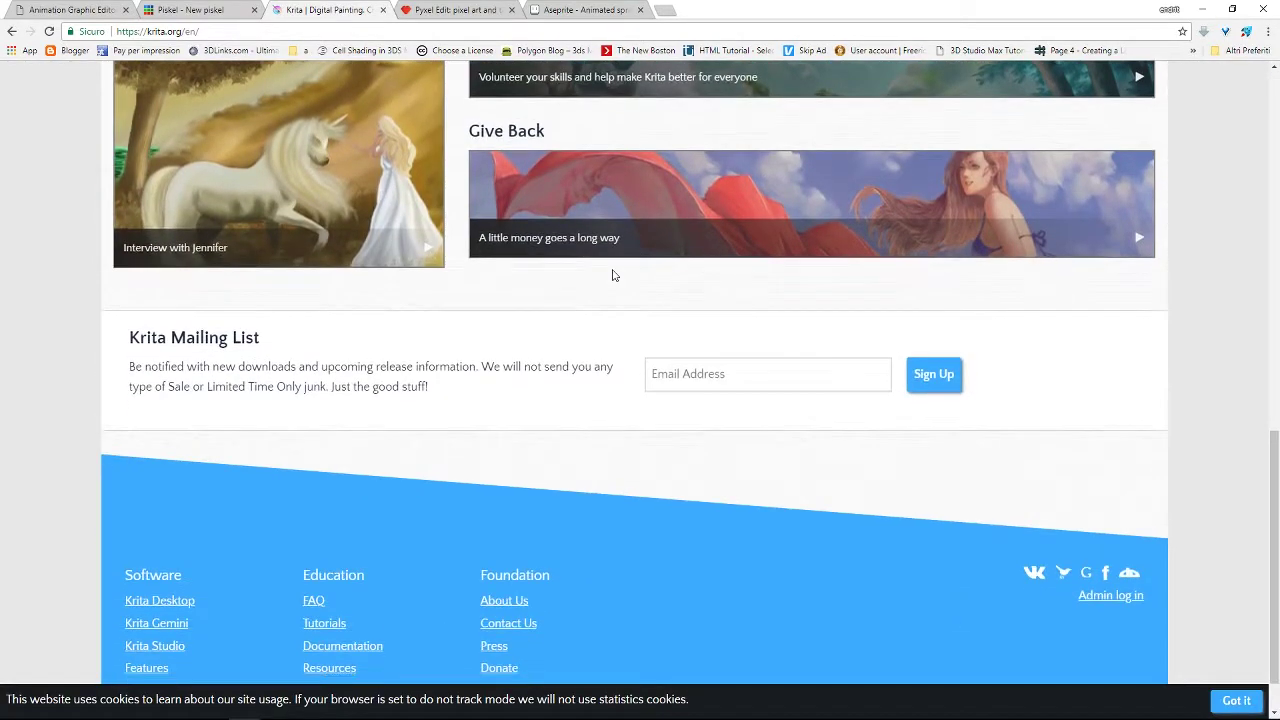
pyautogui.scroll(1, 612, 274)
# - Scroll the Pyxel Edit page, then open the Aseprite documentation
pyautogui.hotkey('ctrl', 'Tab')
pyautogui.hotkey('ctrl', 'Tab')
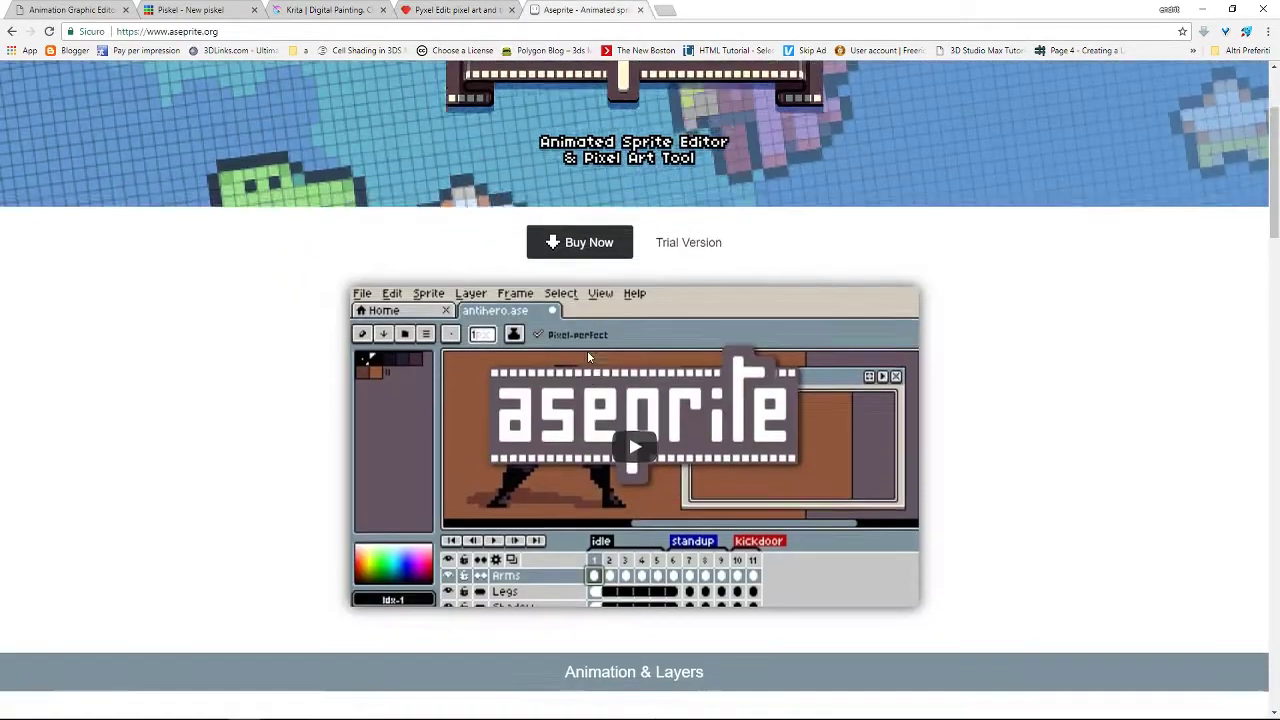
pyautogui.scroll(-1, 628, 410)
pyautogui.scroll(1, 590, 360)
pyautogui.scroll(2, 652, 362)
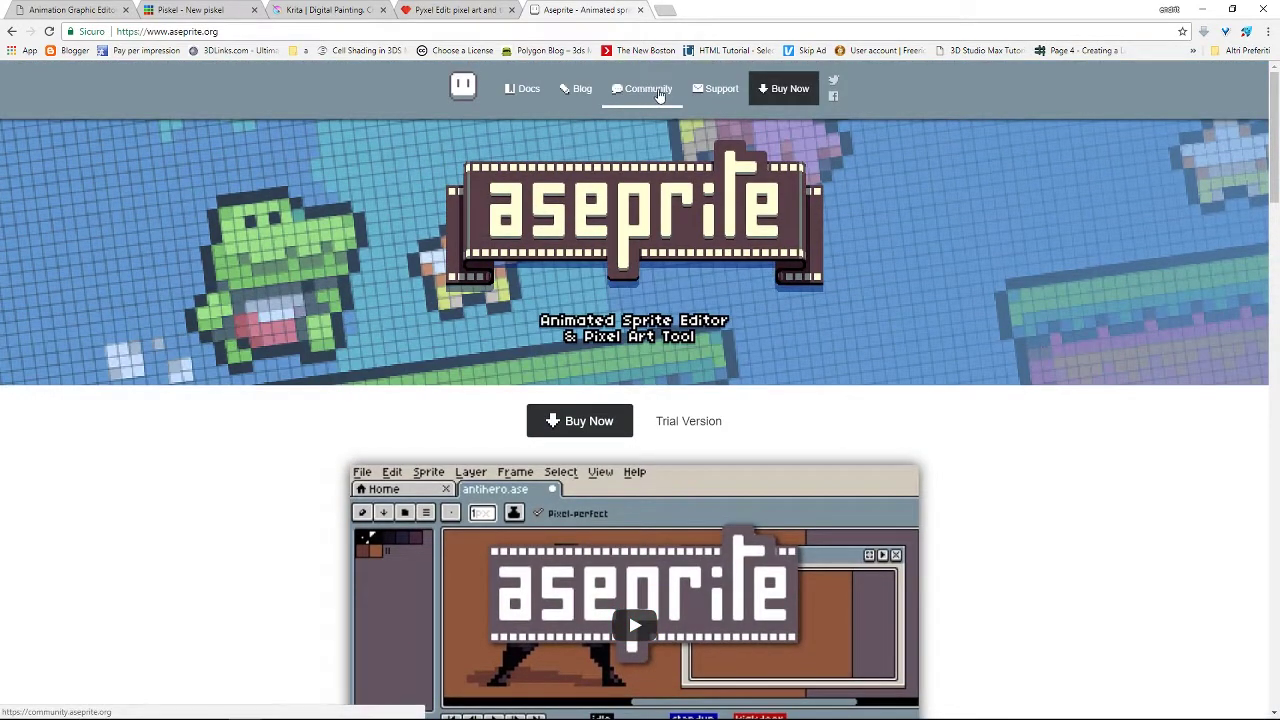
pyautogui.click(525, 90)
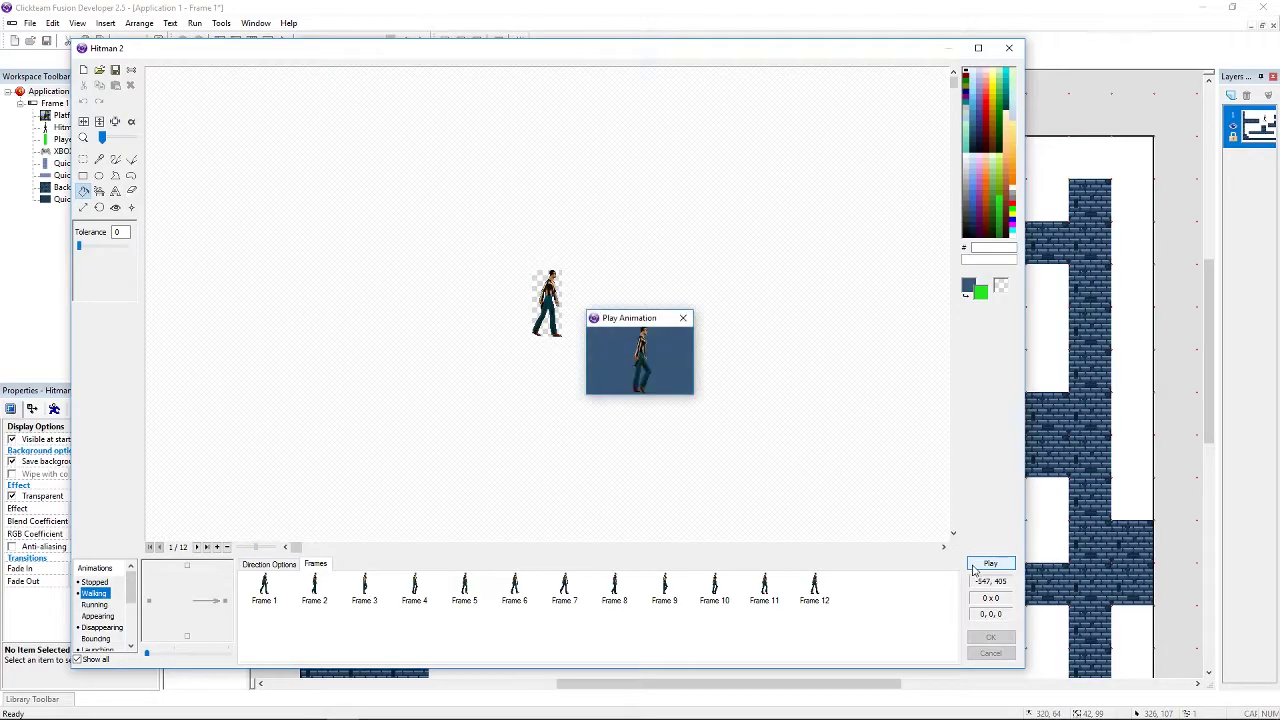
# - Close the Hitman 2 walk preview, face it left, and show Application 2's backdrop Obstacle Type options
pyautogui.click(683, 318)
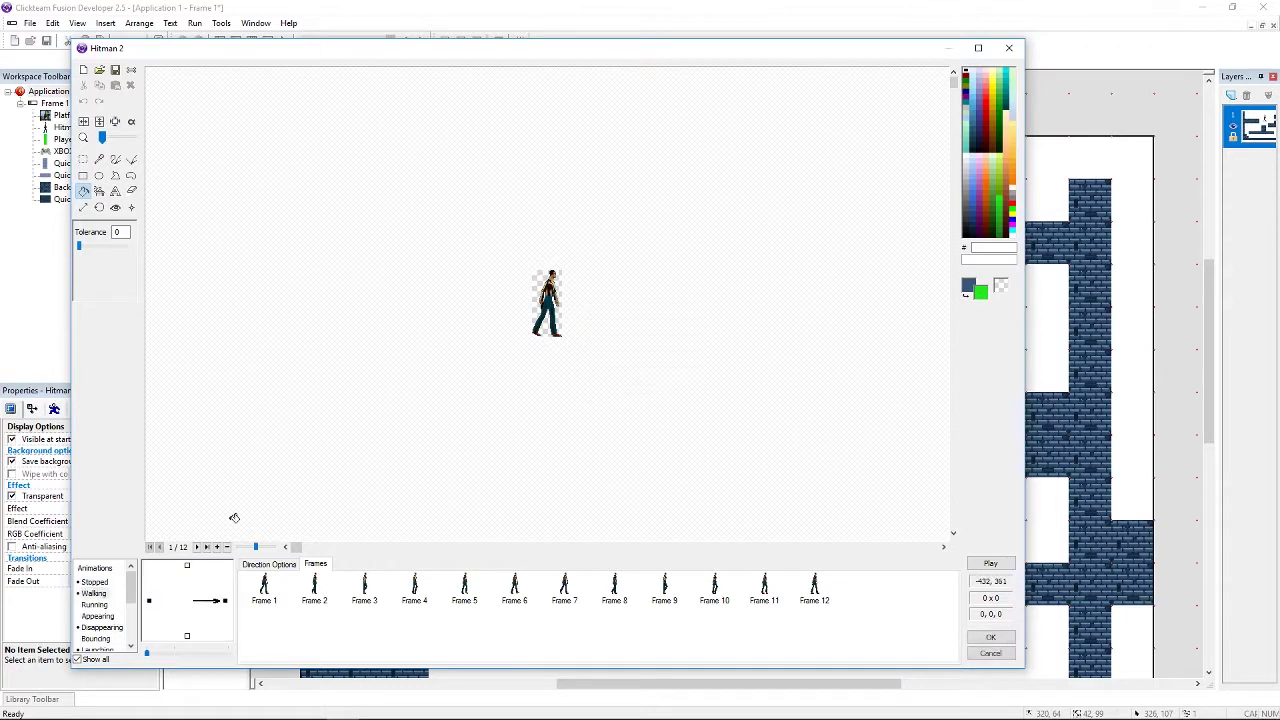
pyautogui.click(151, 600)
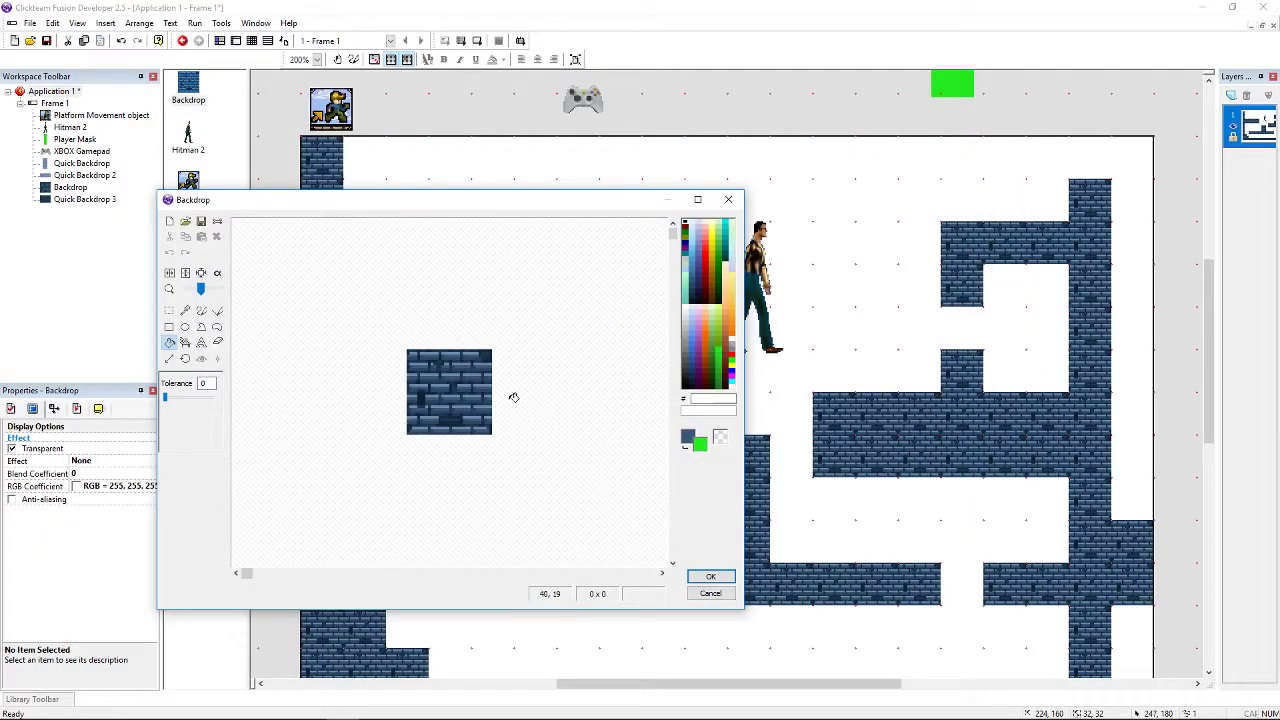
pyautogui.click(710, 594)
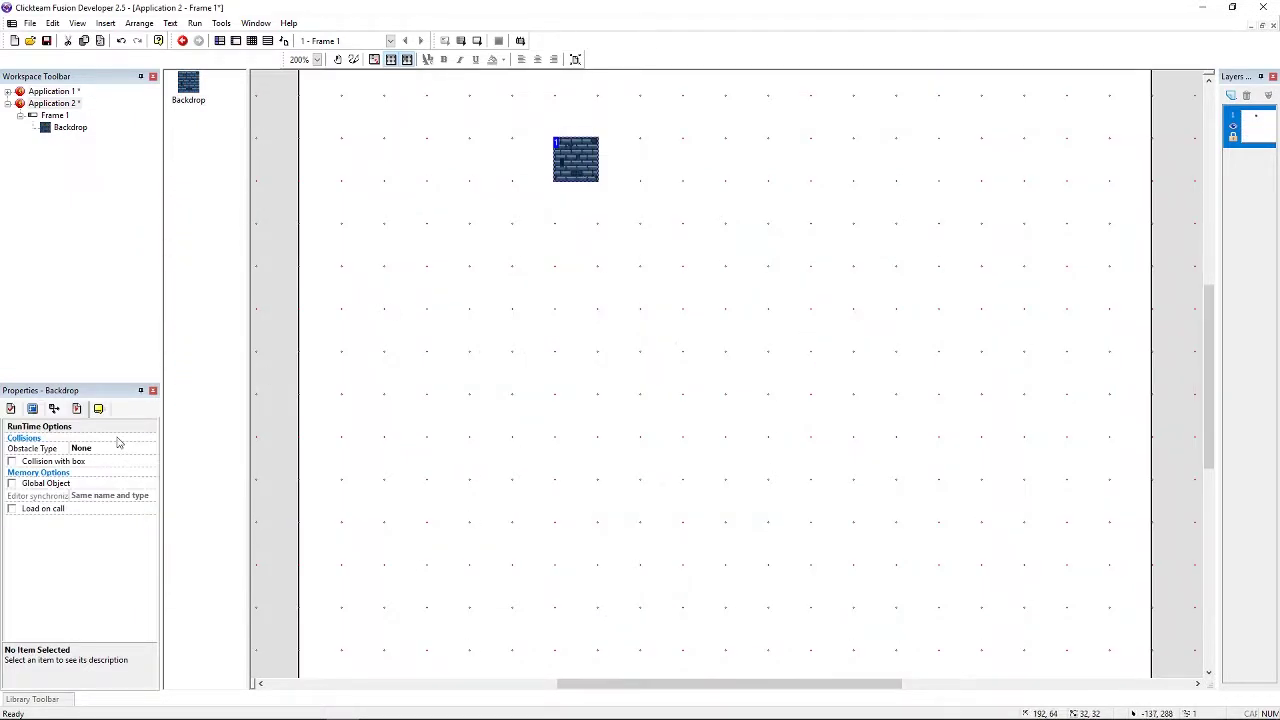
pyautogui.click(108, 450)
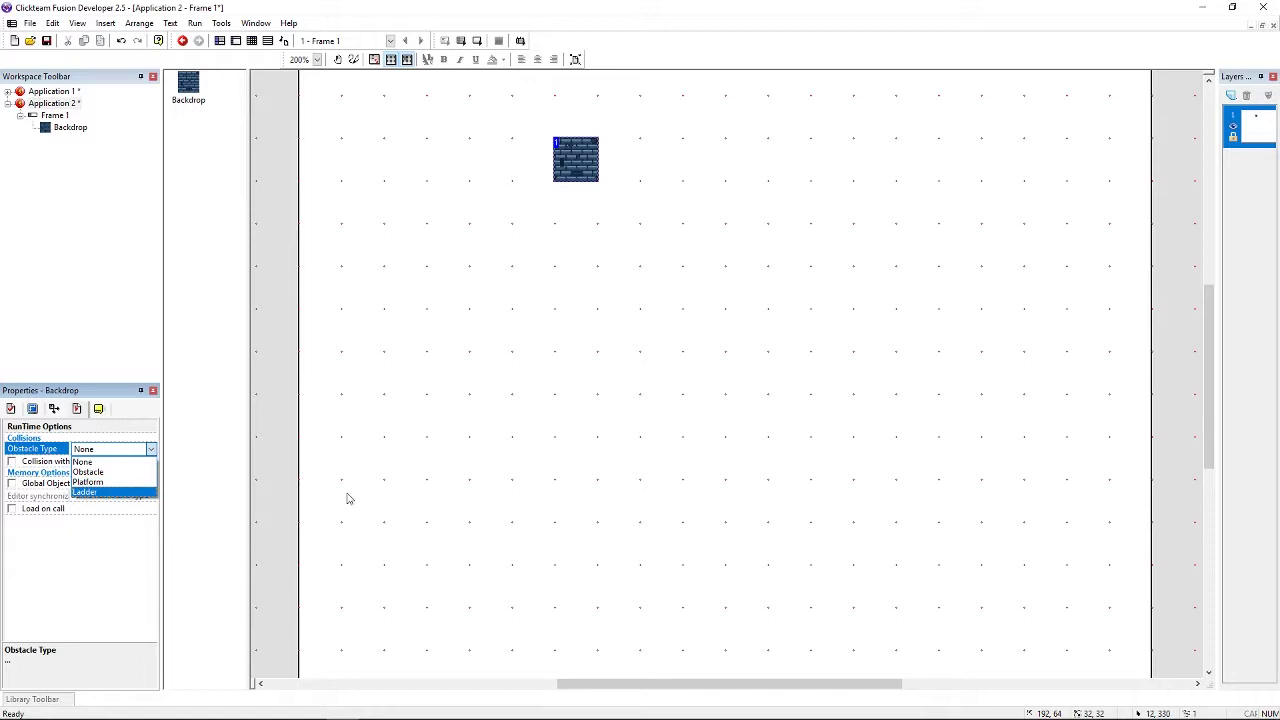
# - Leave the obstacle type unchanged, clone the brick backdrop into a 10x10 grid, and test-run
pyautogui.click(462, 461)
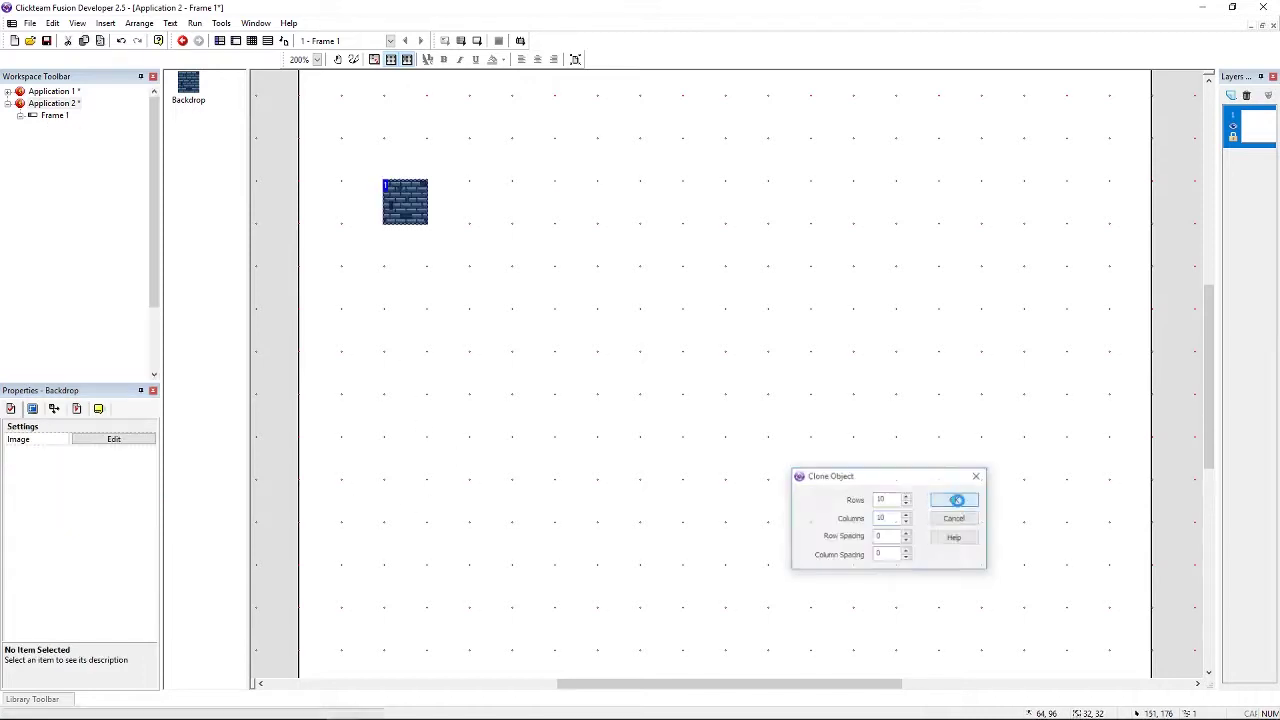
pyautogui.press('Return')
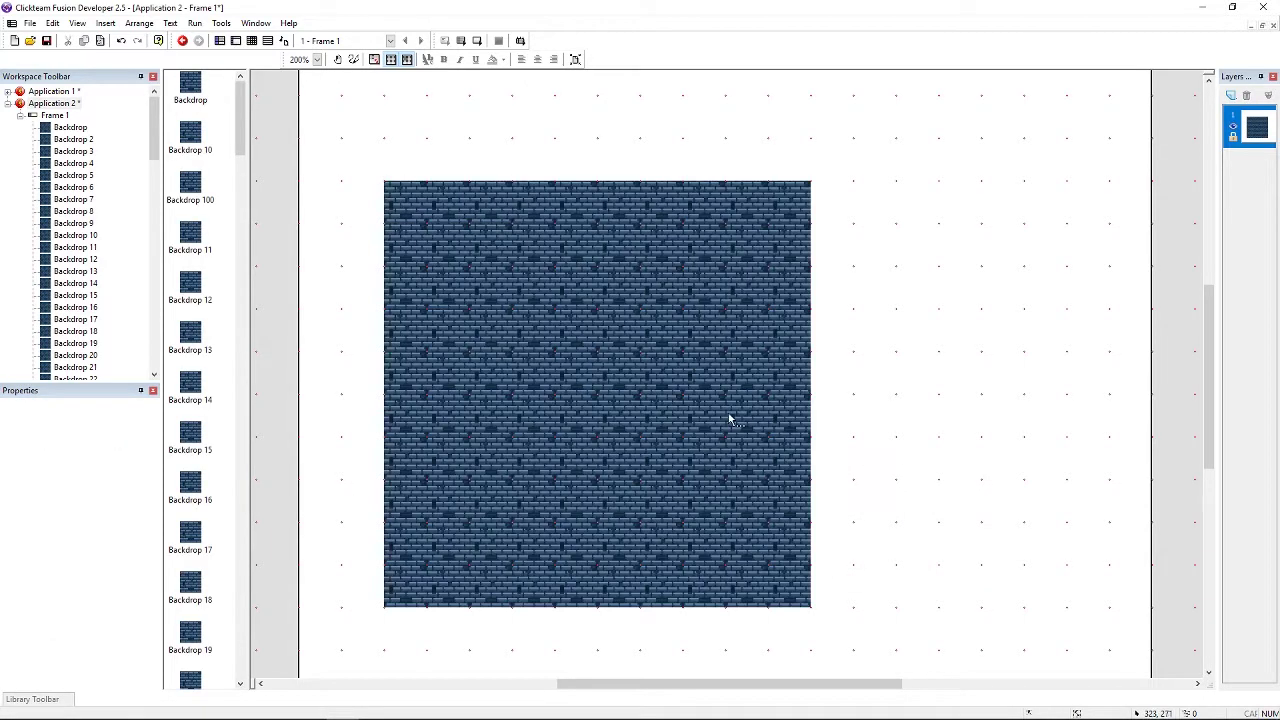
pyautogui.click(461, 40)
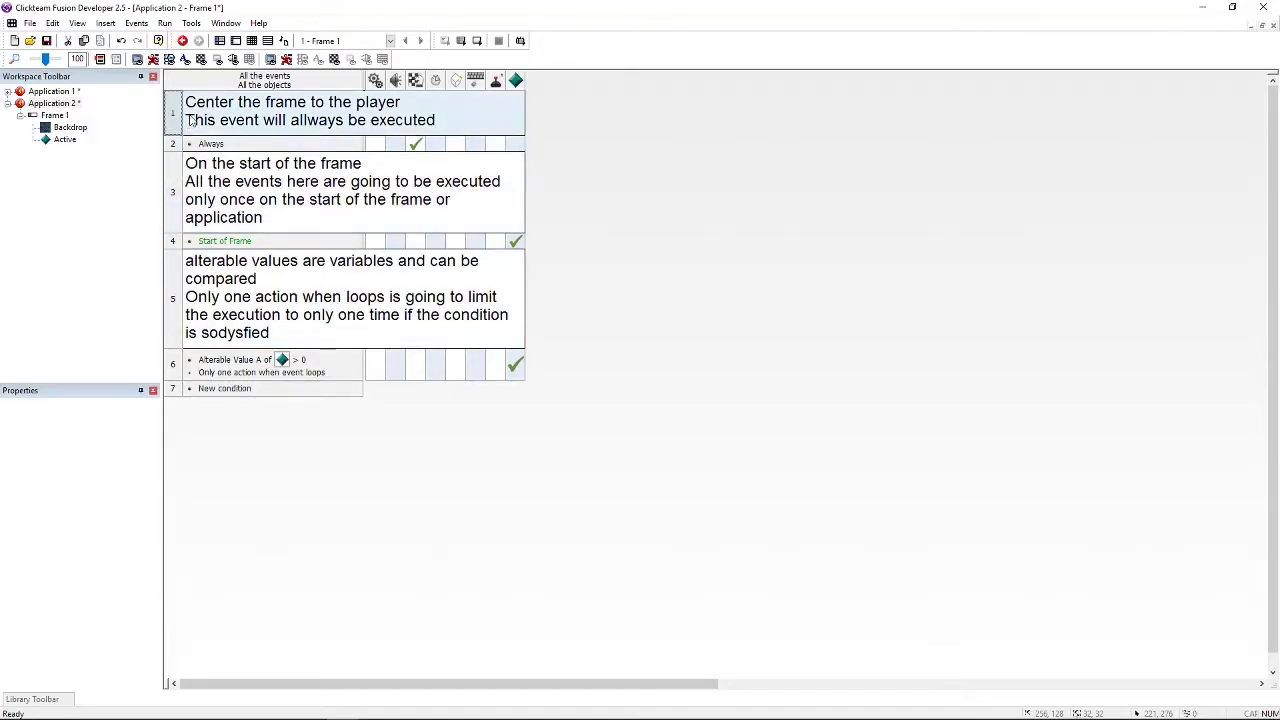
# - Inspect the start-of-frame comment and Always action in the Event List Editor, then return to events
pyautogui.click(188, 172)
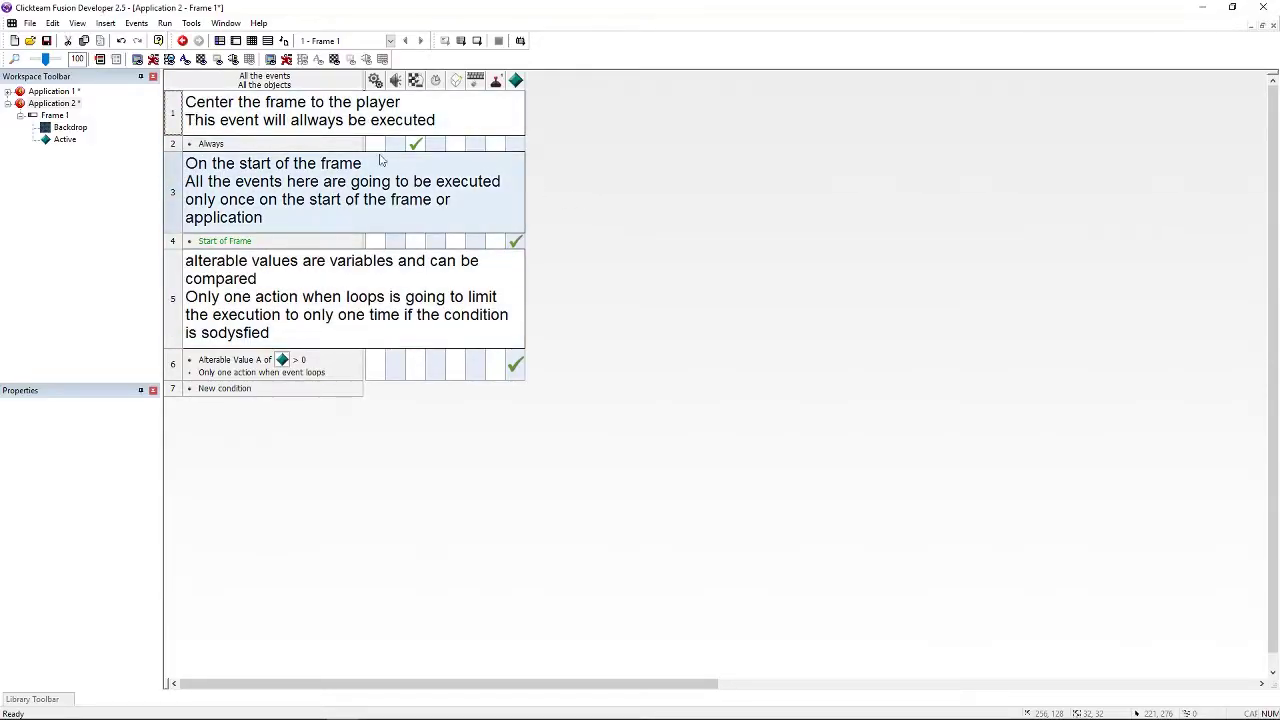
pyautogui.moveTo(410, 147)
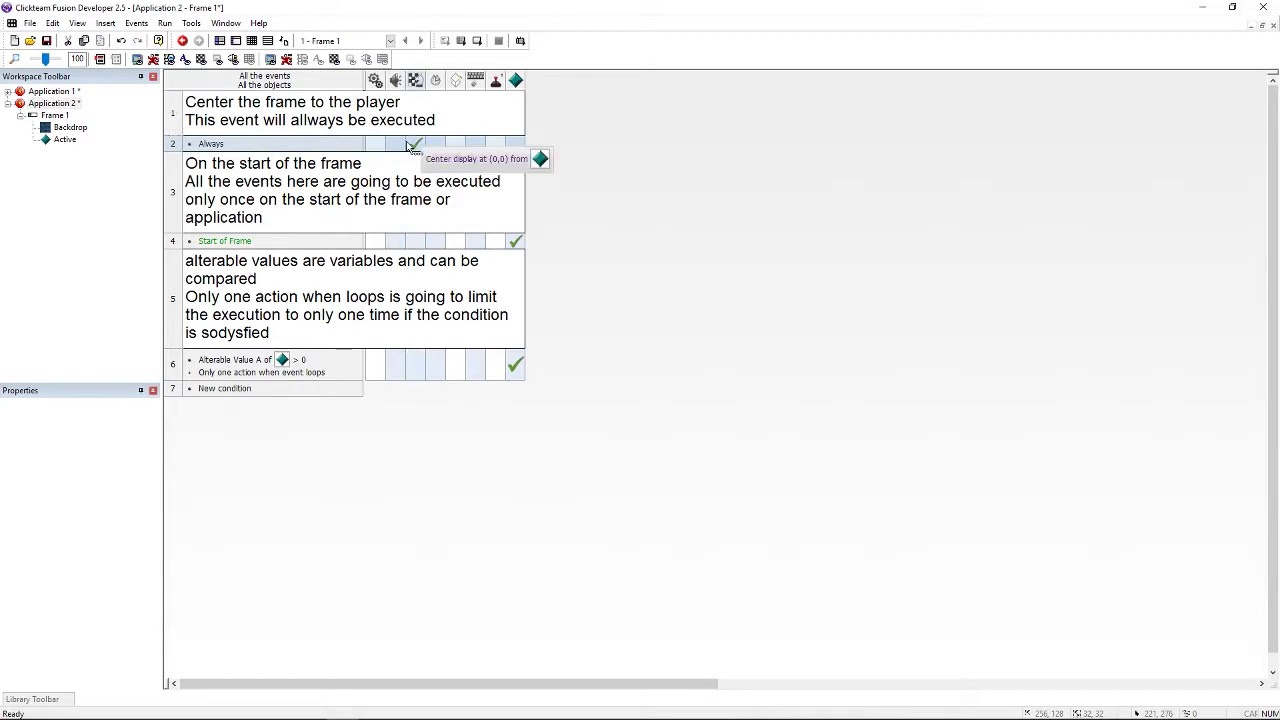
pyautogui.click(268, 40)
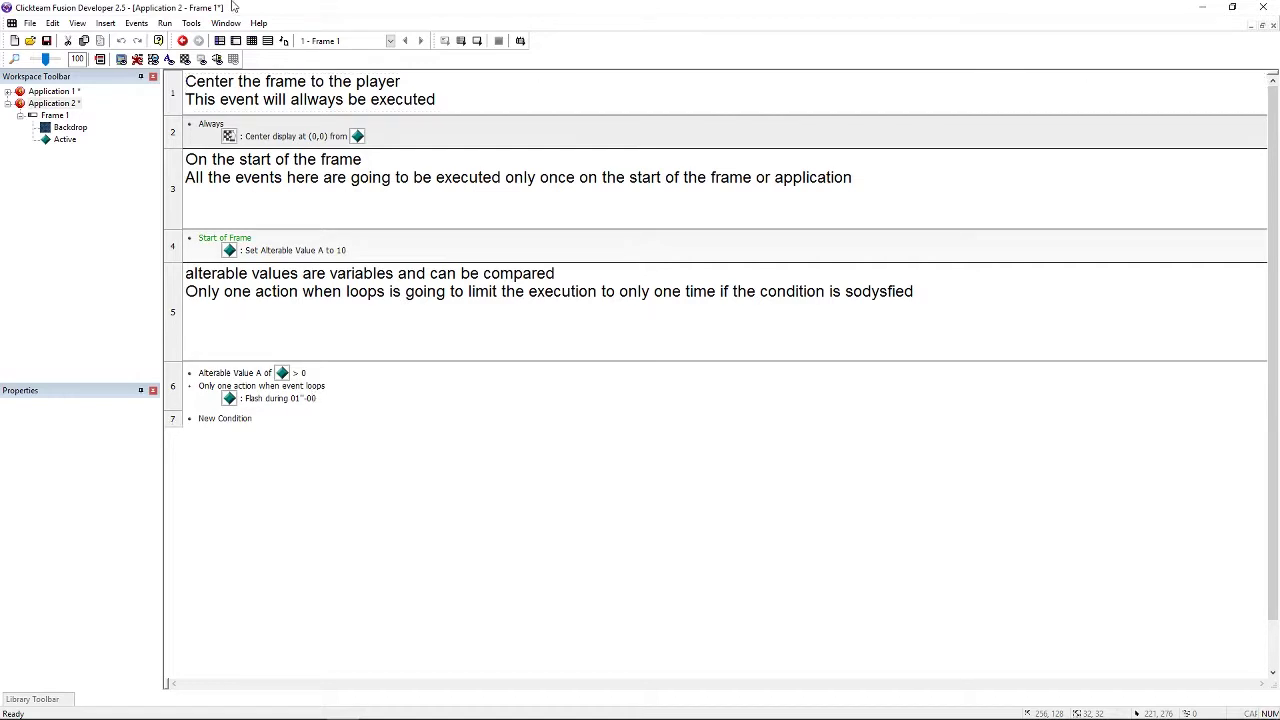
pyautogui.click(237, 40)
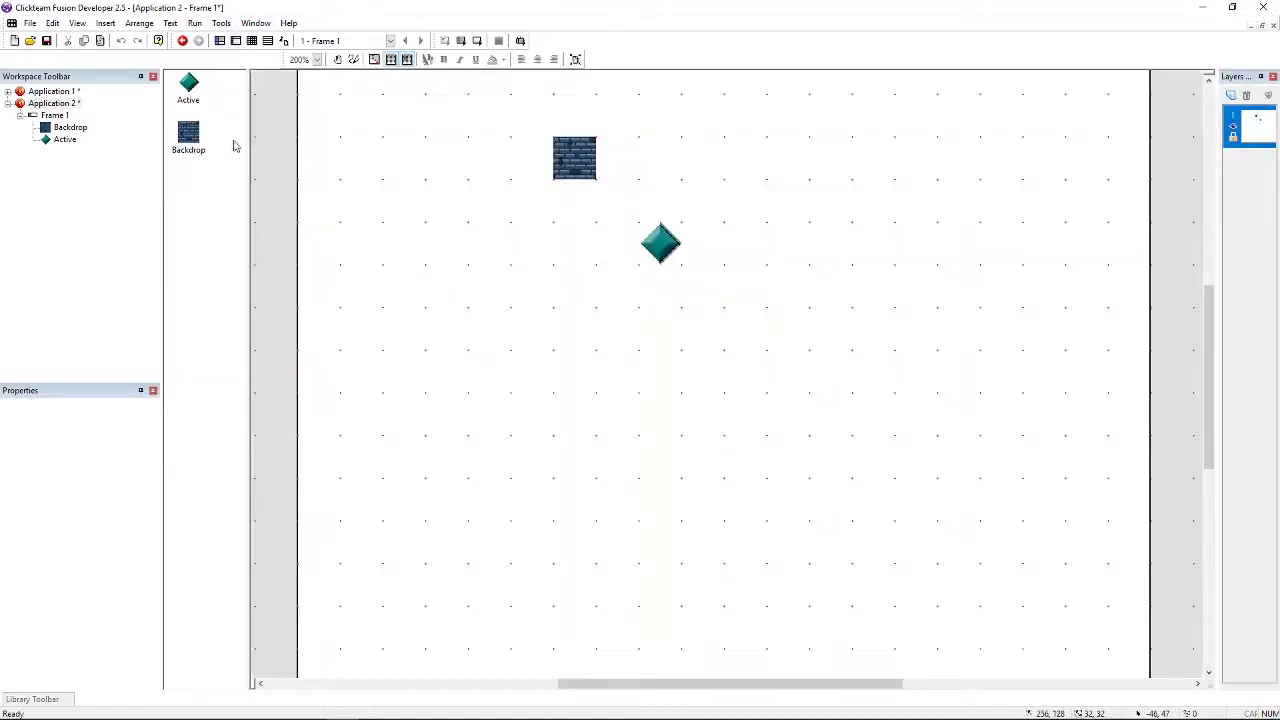
pyautogui.click(251, 41)
# - Insert a new group of events named Initializing
pyautogui.rightClick(174, 392)
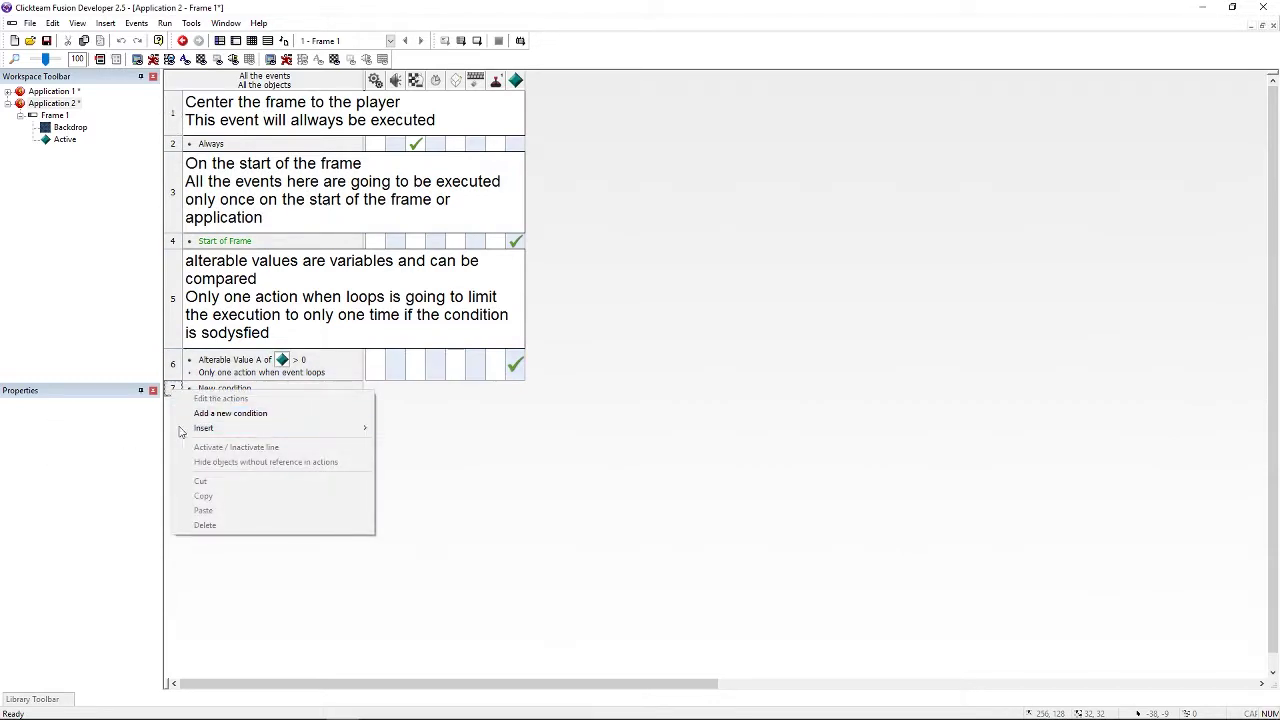
pyautogui.moveTo(185, 434)
pyautogui.click(95, 457)
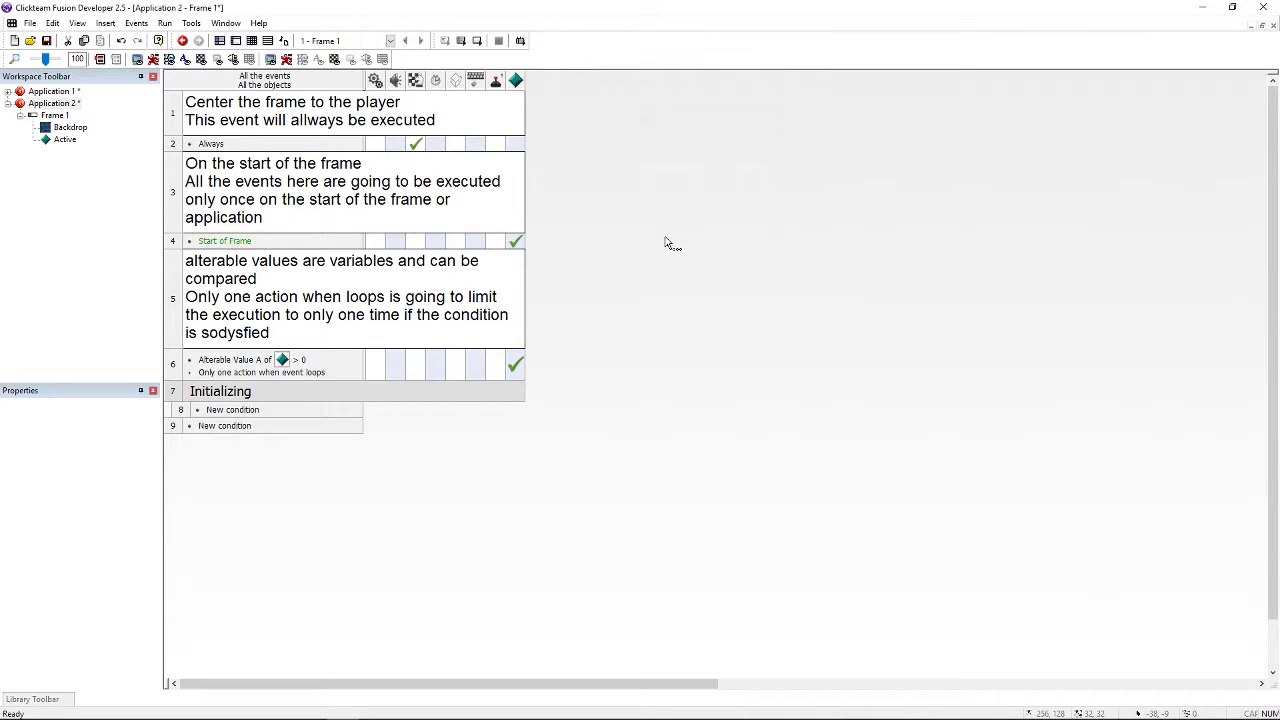
# - Move the Initializing group to the top of the events and deactivate it
pyautogui.moveTo(665, 243); pyautogui.dragTo(230, 104)
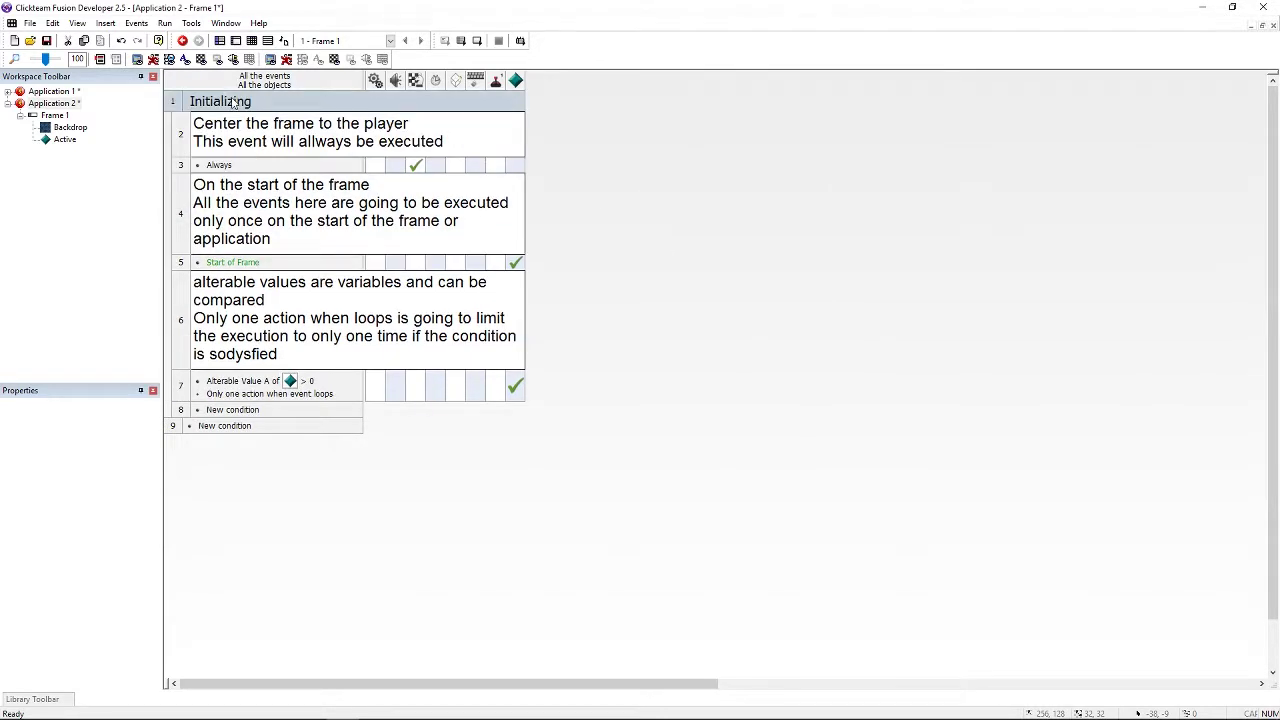
pyautogui.click(233, 103)
pyautogui.click(316, 98)
pyautogui.rightClick(330, 104)
pyautogui.click(380, 163)
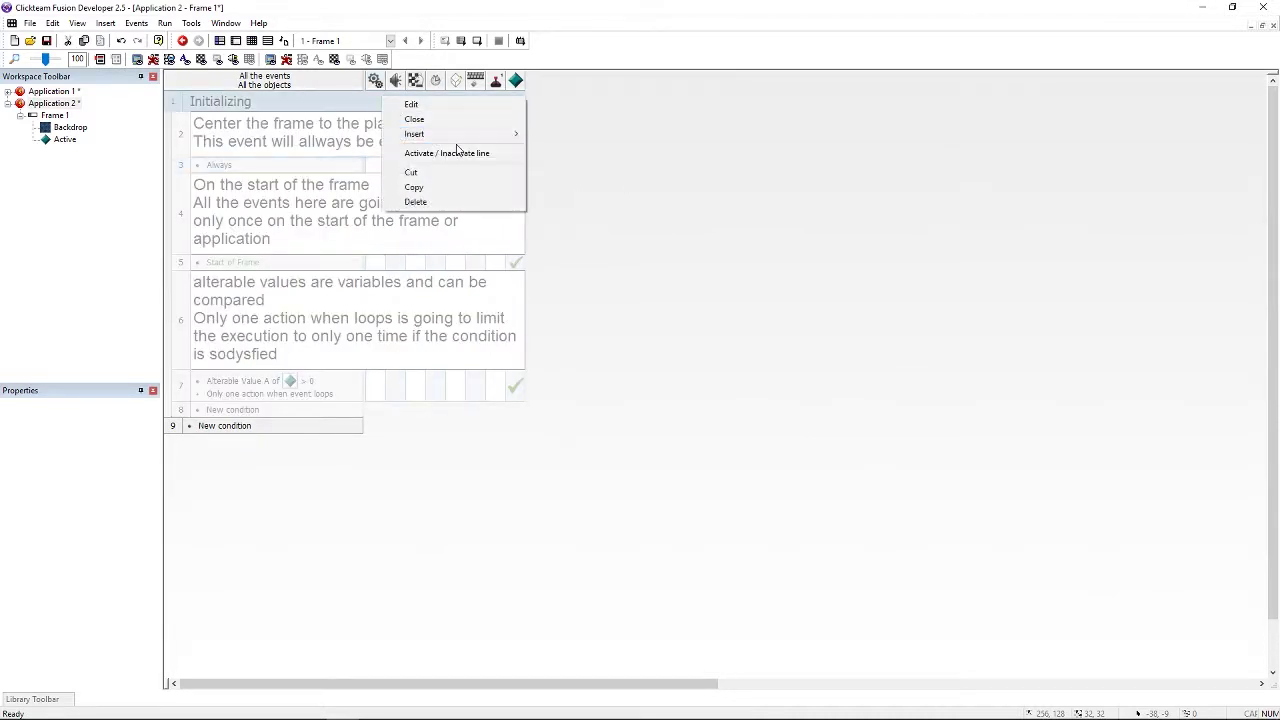
pyautogui.click(600, 207)
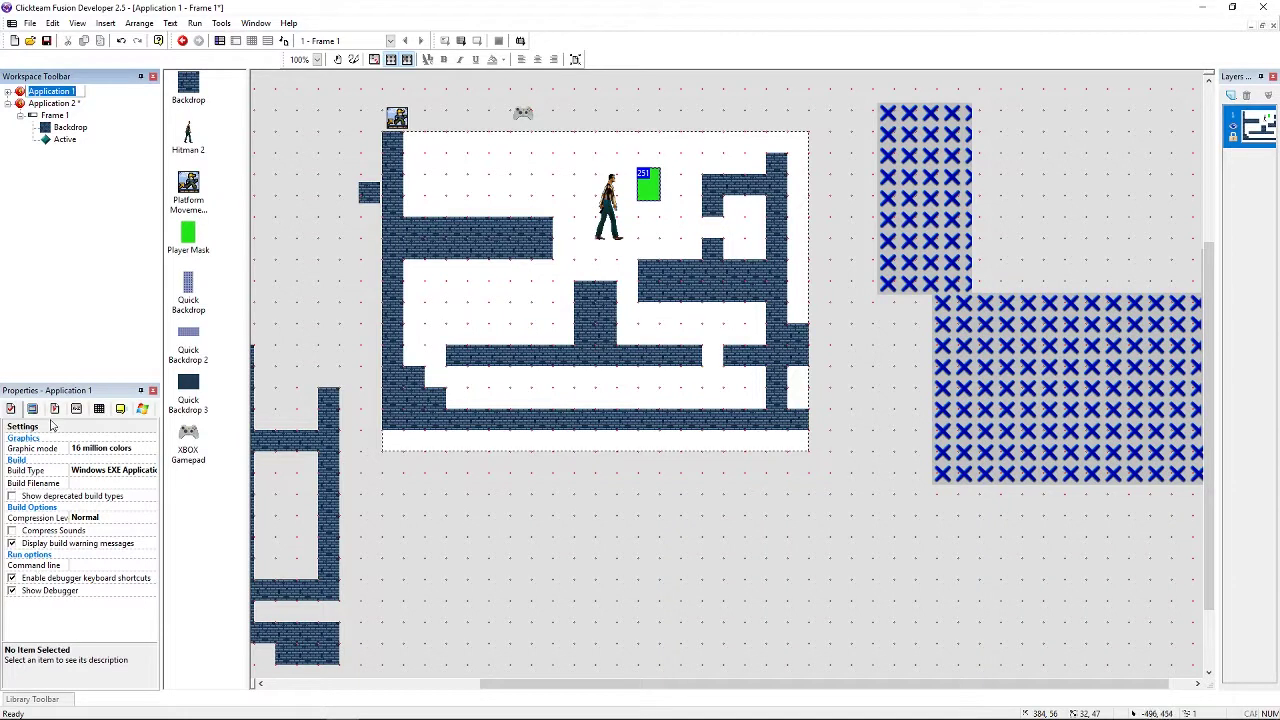
# - Set Application 1 to 640 x 360, resize frames to match, toggle Heading when maximized, and test-run
pyautogui.click(54, 410)
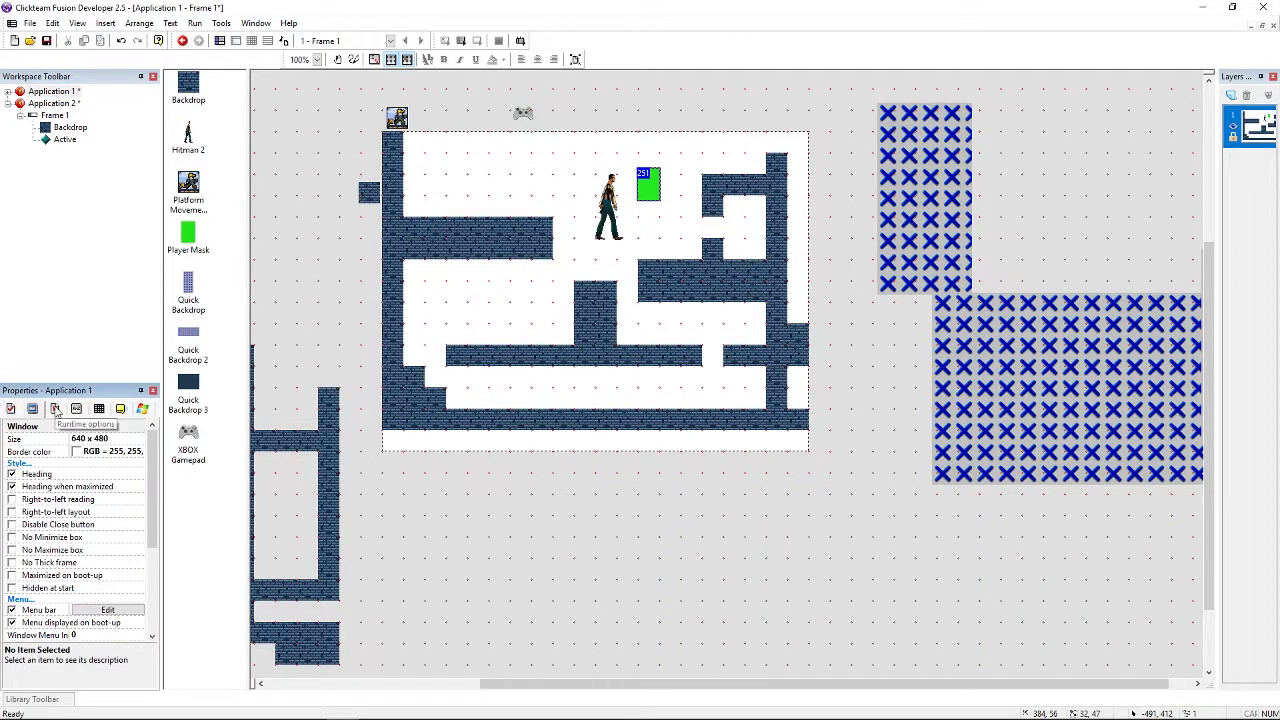
pyautogui.click(107, 441)
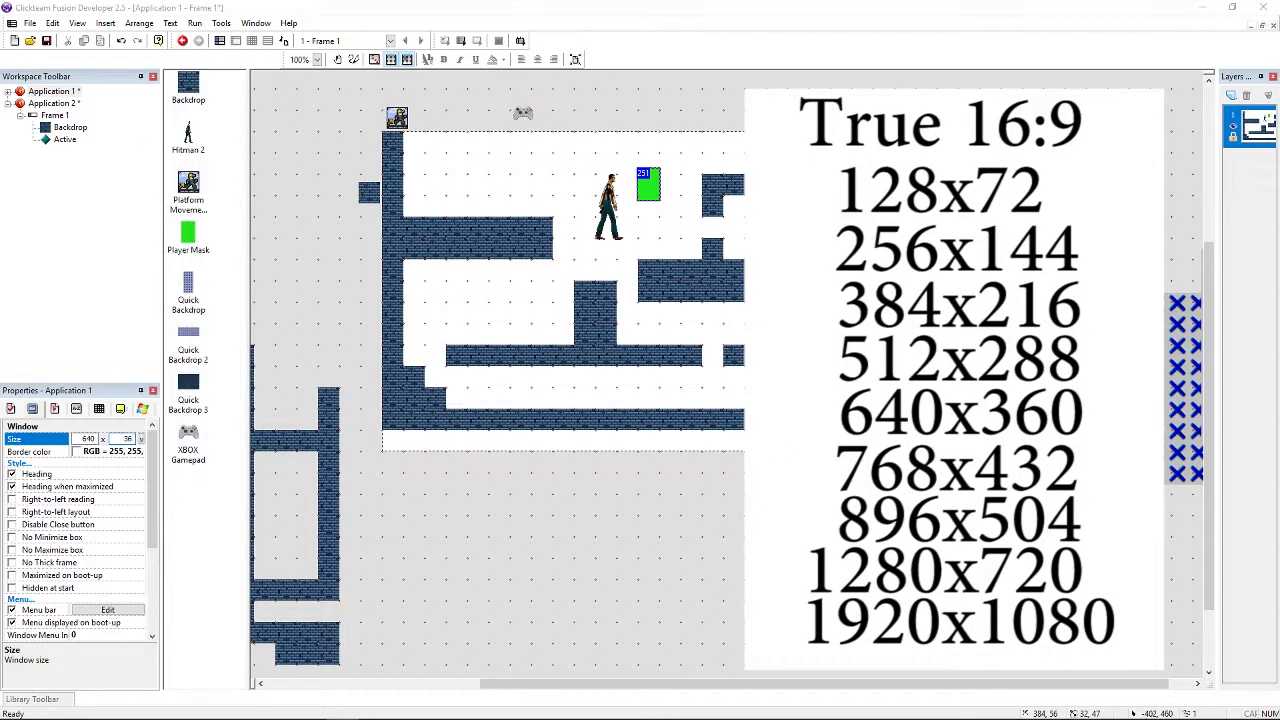
pyautogui.press('Return')
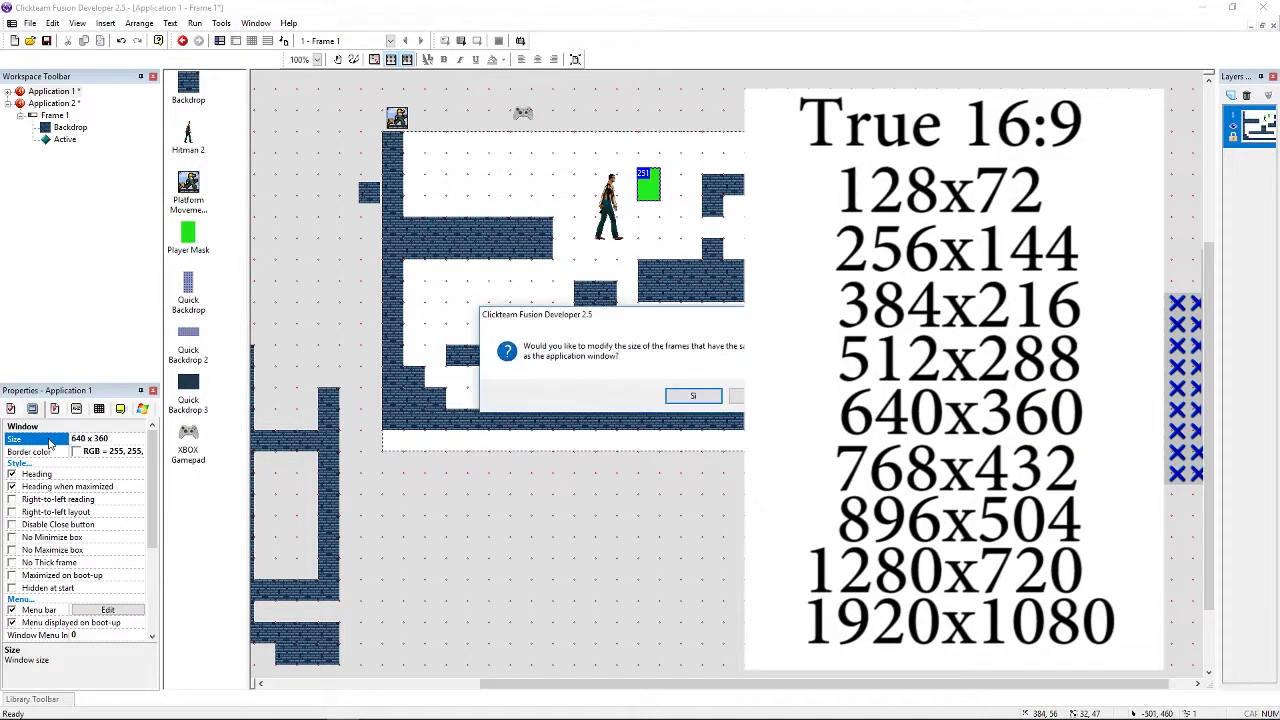
pyautogui.click(692, 396)
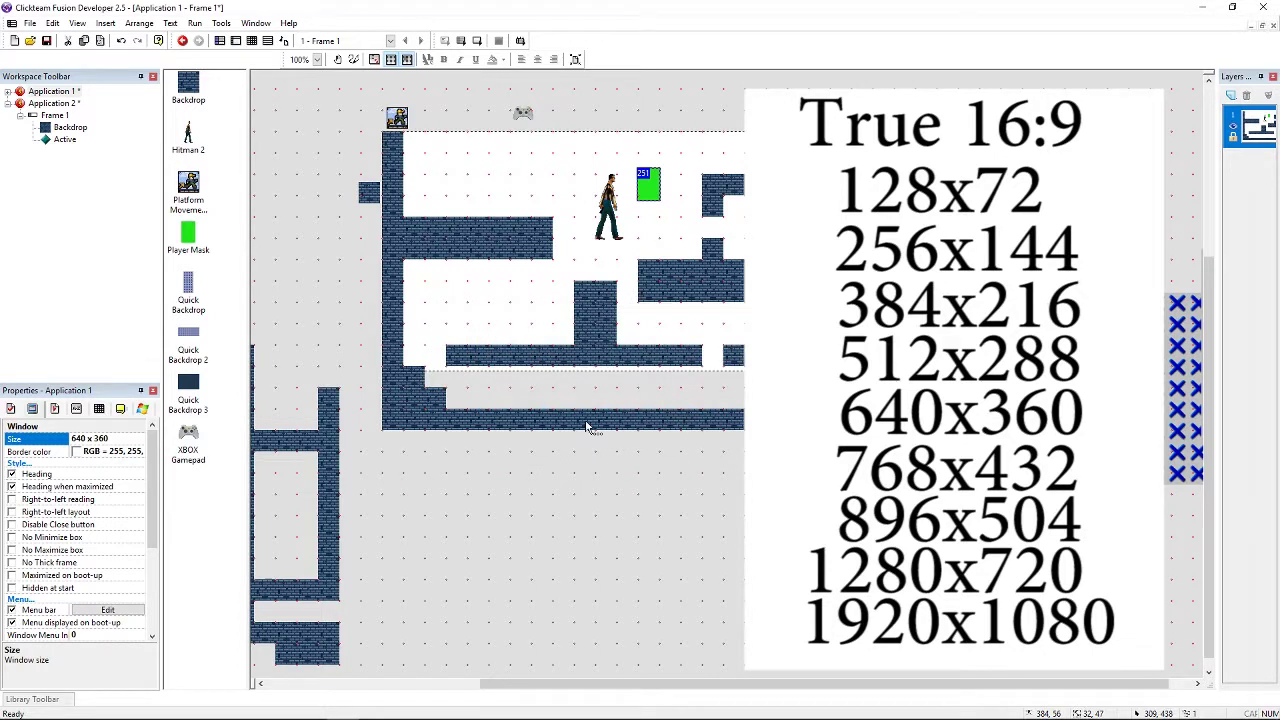
pyautogui.click(12, 471)
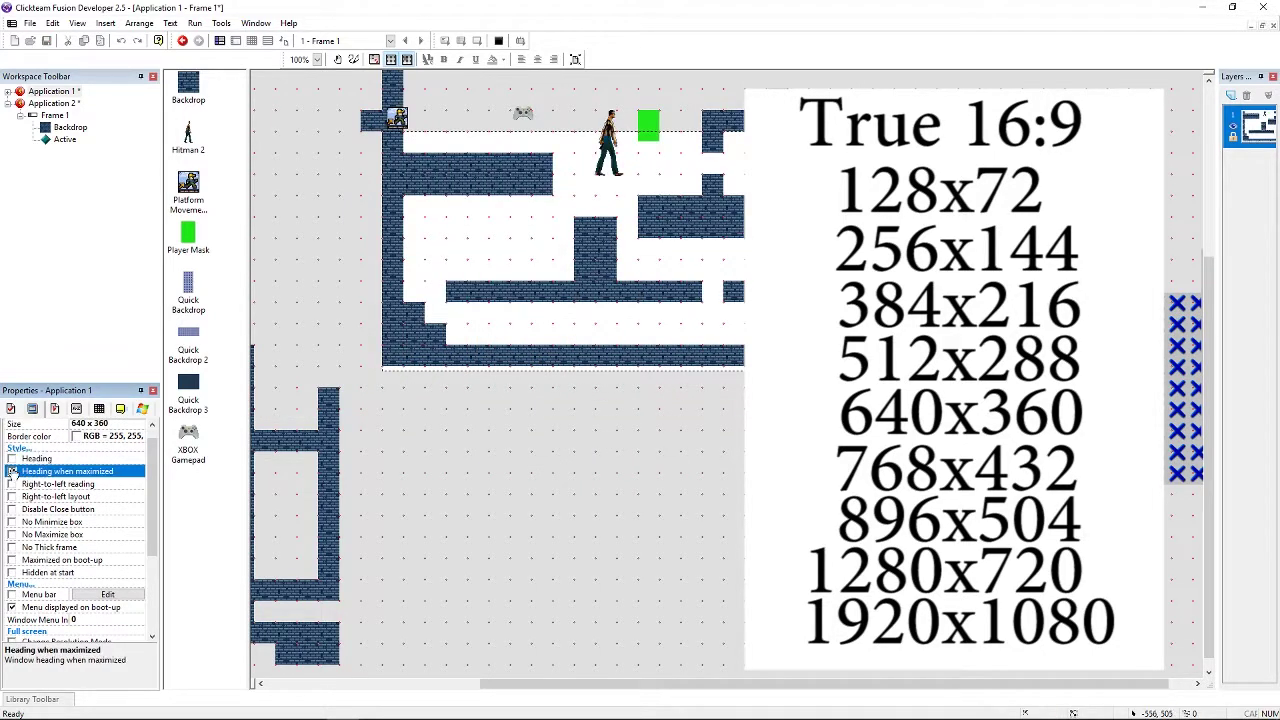
pyautogui.click(462, 42)
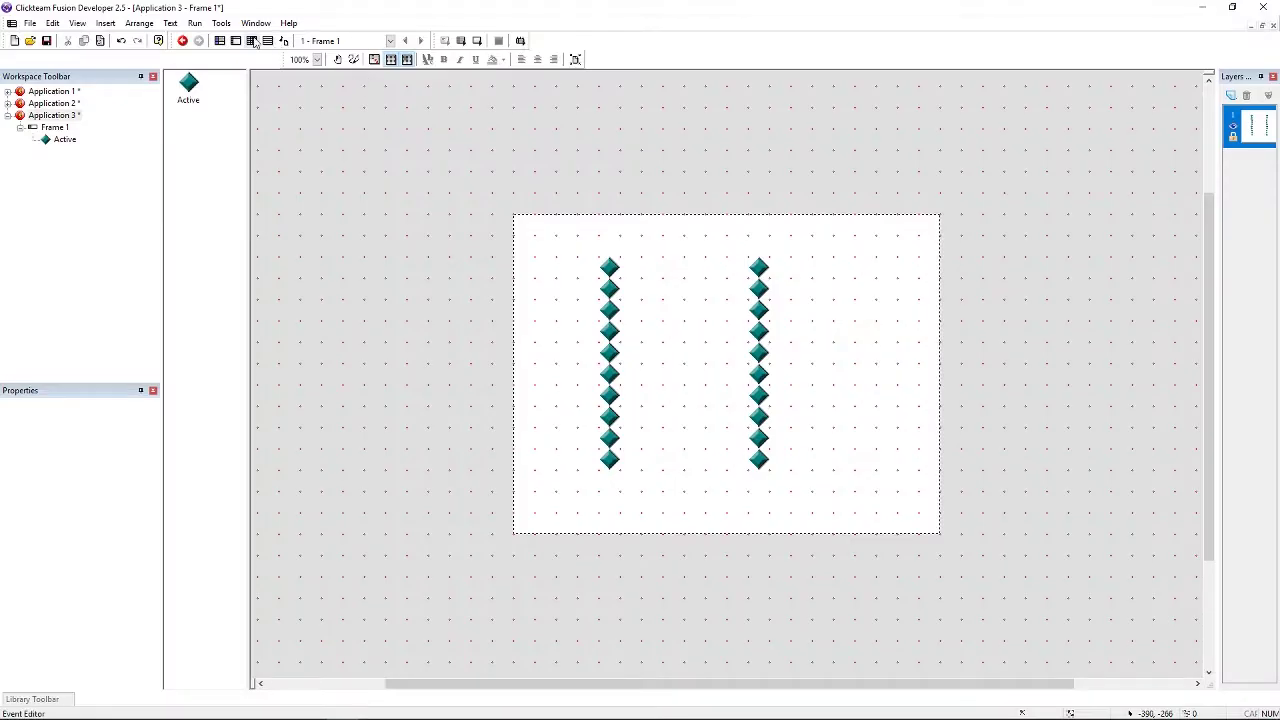
# - In Application 3's events, add a Start loop action to the Space bar event
pyautogui.click(253, 41)
pyautogui.click(378, 114)
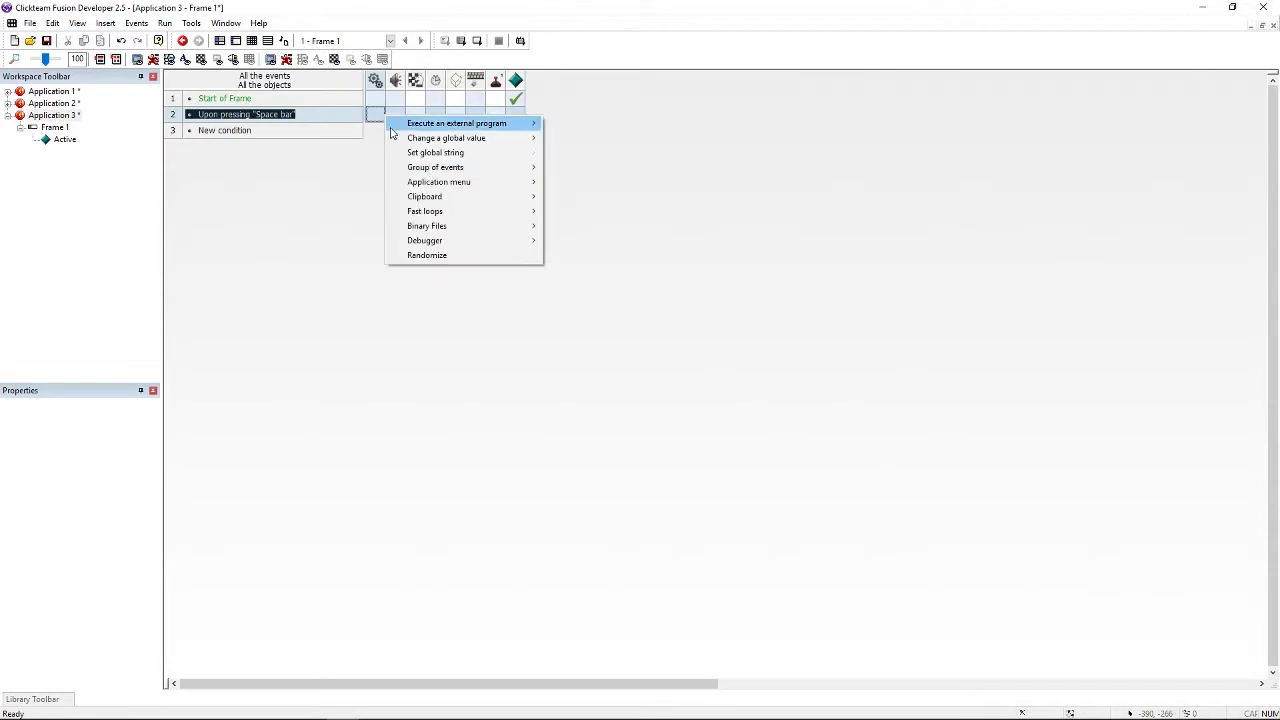
pyautogui.moveTo(454, 218)
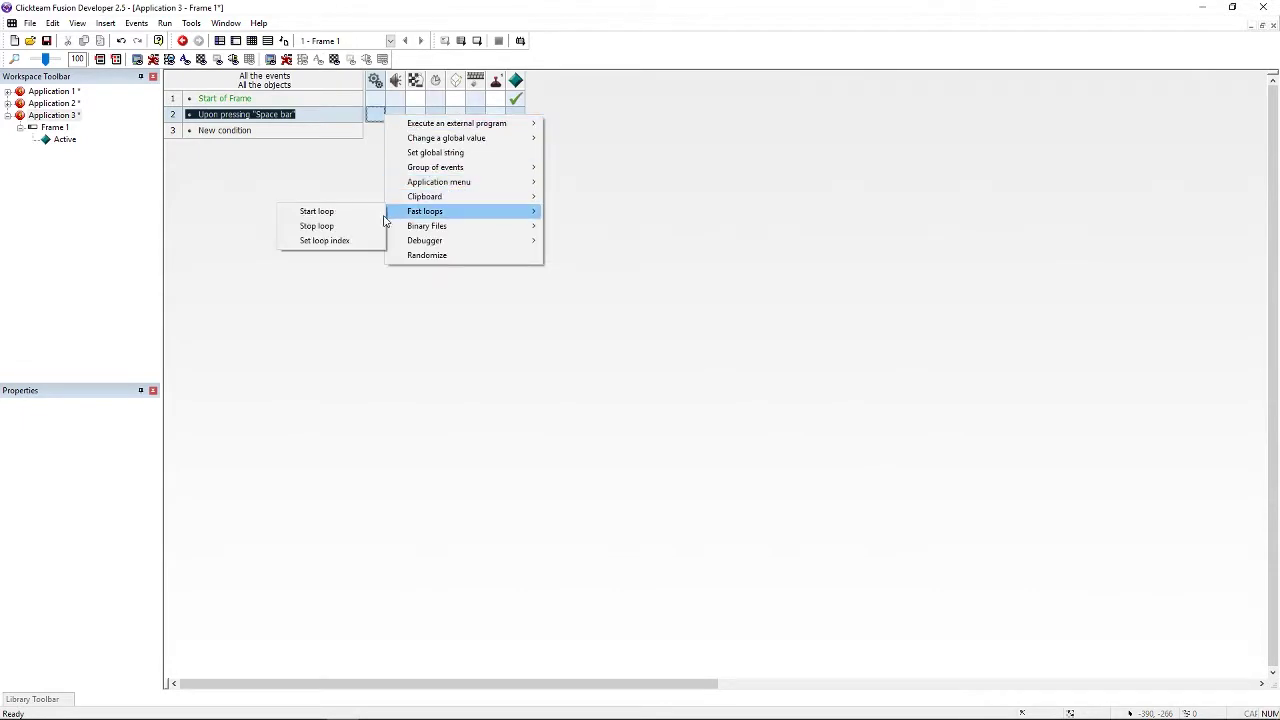
pyautogui.click(318, 211)
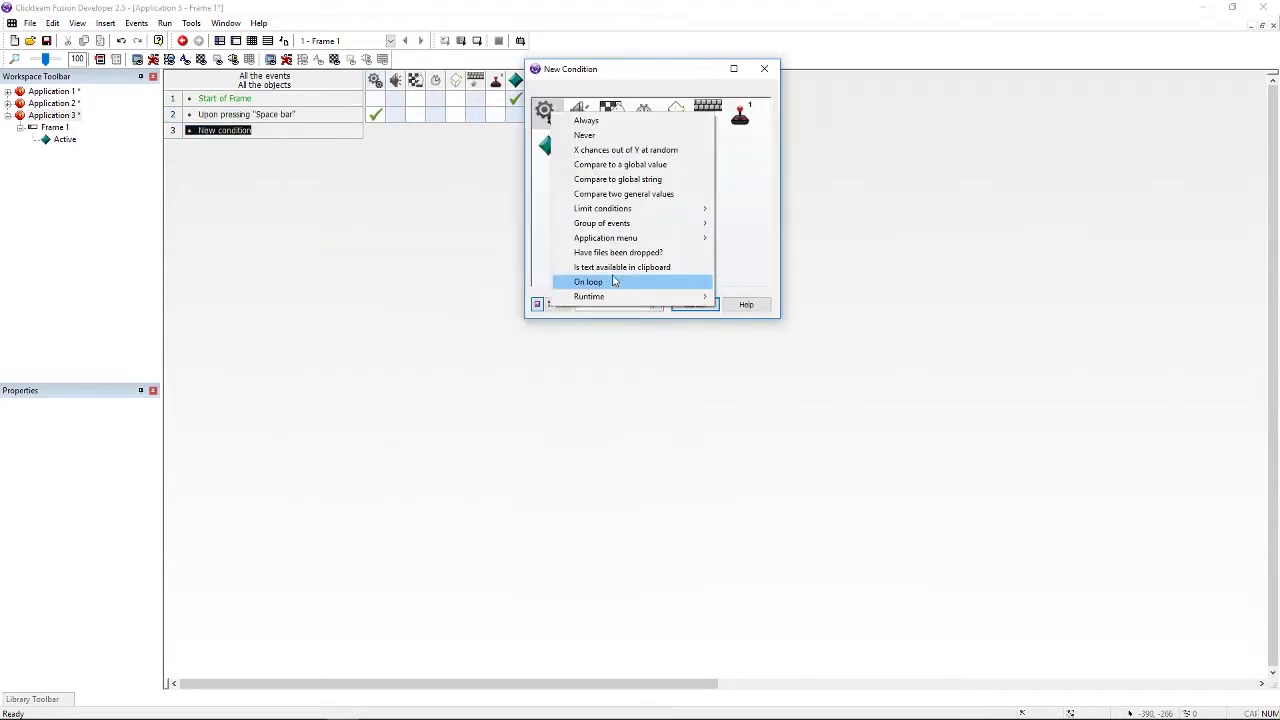
# - Add a new event with an On loop condition named 'check'
pyautogui.click(614, 280)
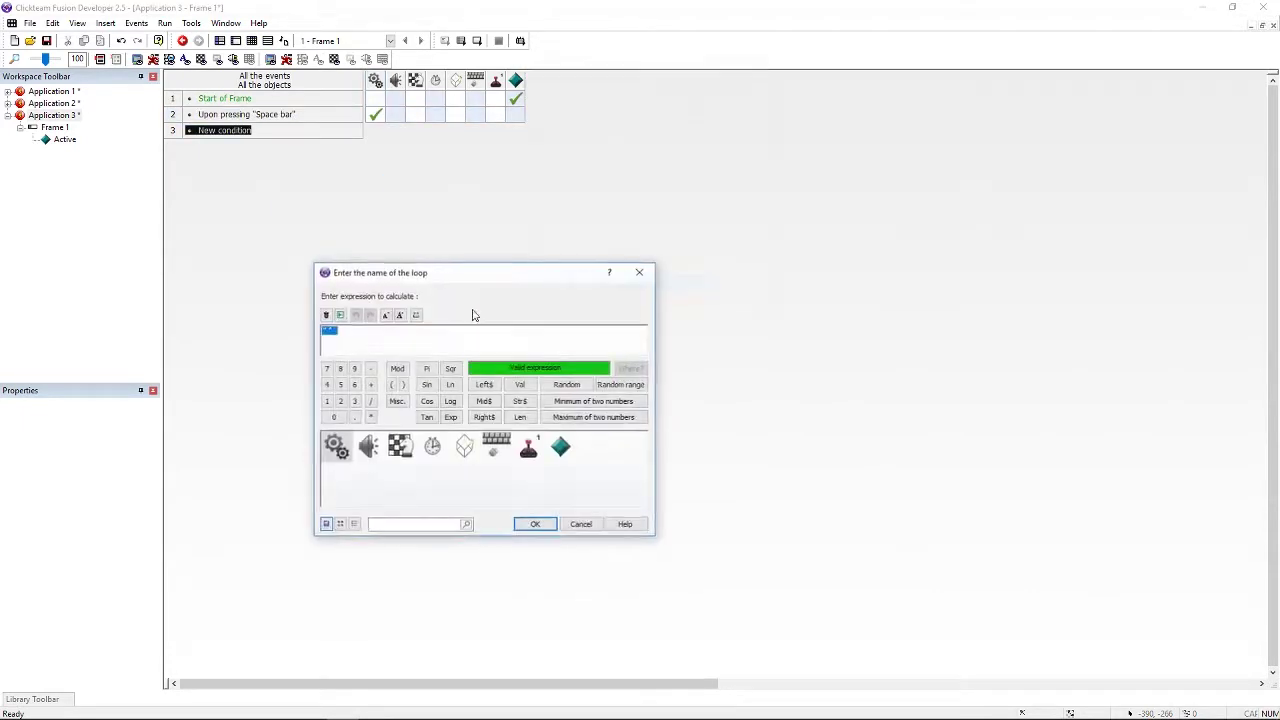
pyautogui.click(328, 331)
pyautogui.write('check')
pyautogui.press('Return')
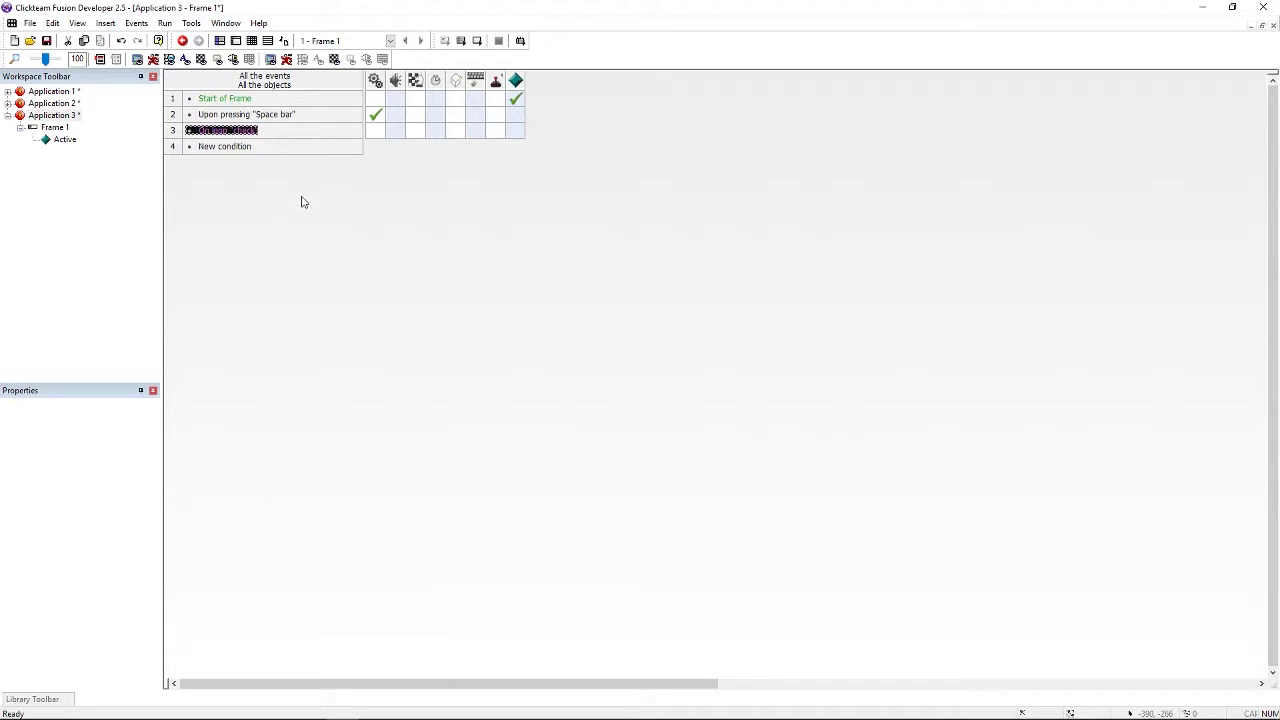
# - Make the check loop destroy diamonds whose Alterable Value A equals LoopIndex, then test with Space
pyautogui.click(548, 146)
pyautogui.moveTo(580, 262)
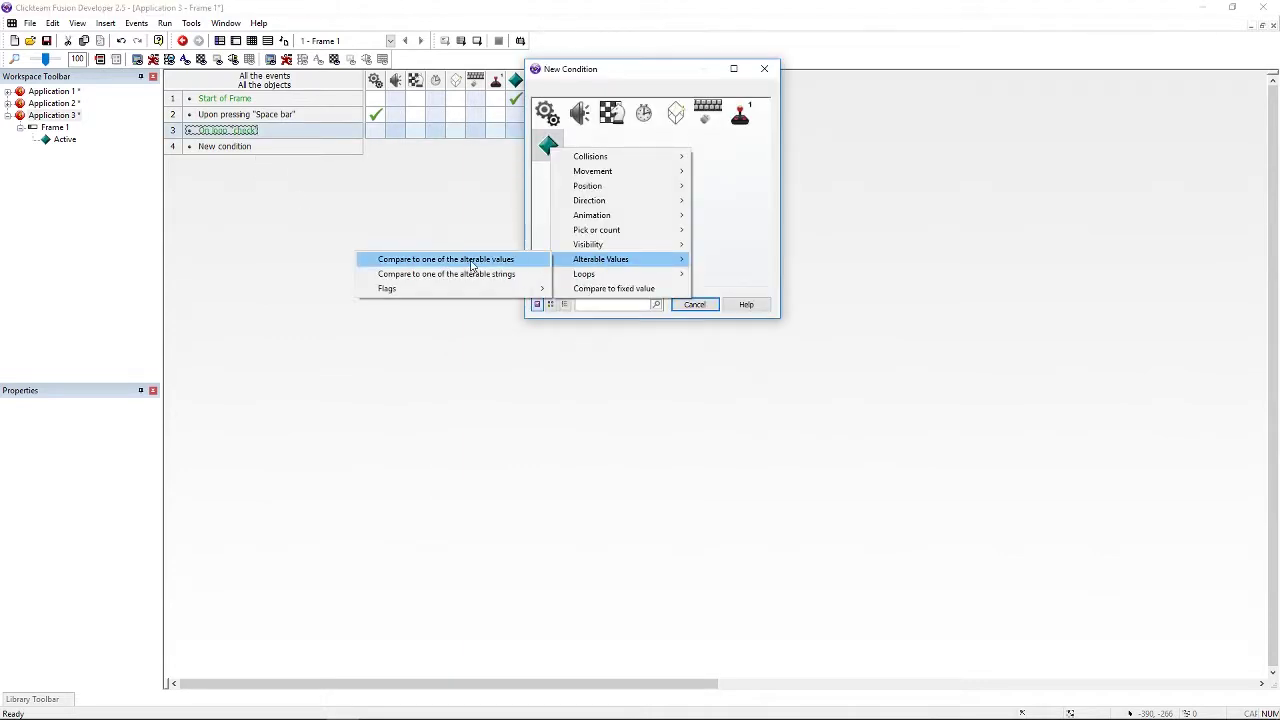
pyautogui.click(472, 260)
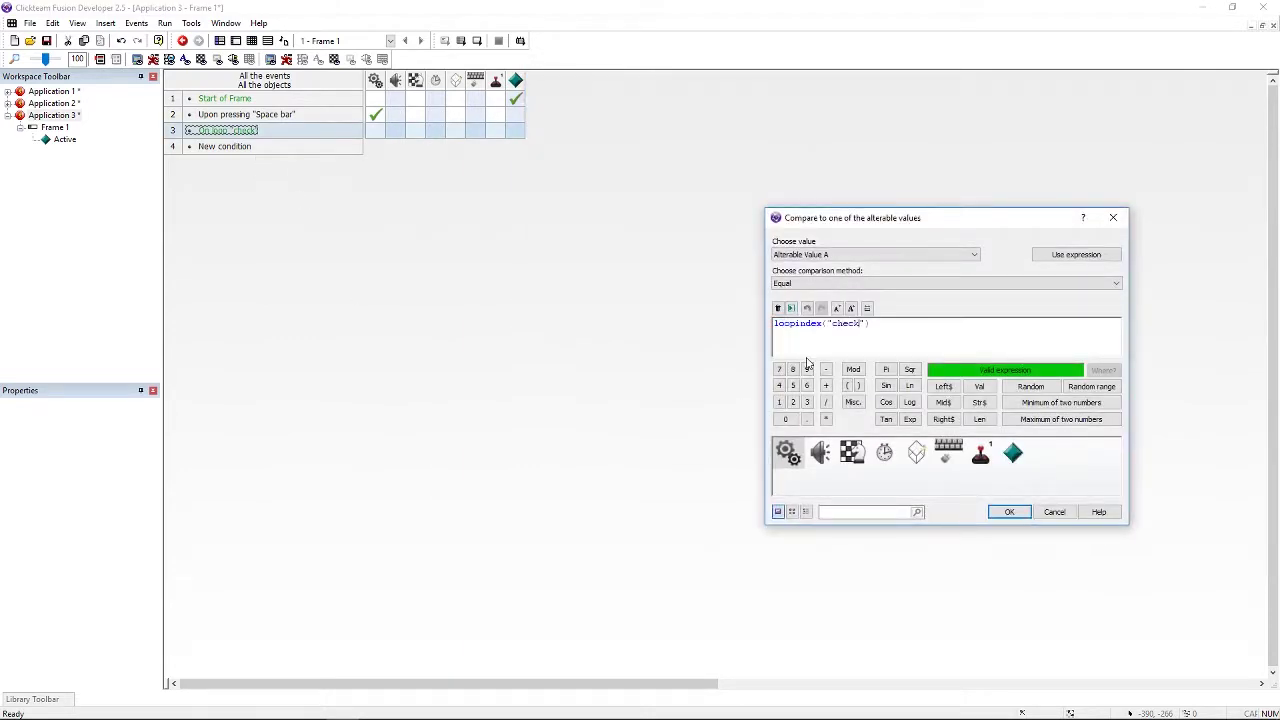
pyautogui.press('Return')
pyautogui.click(516, 143)
pyautogui.click(545, 366)
pyautogui.press('F7')
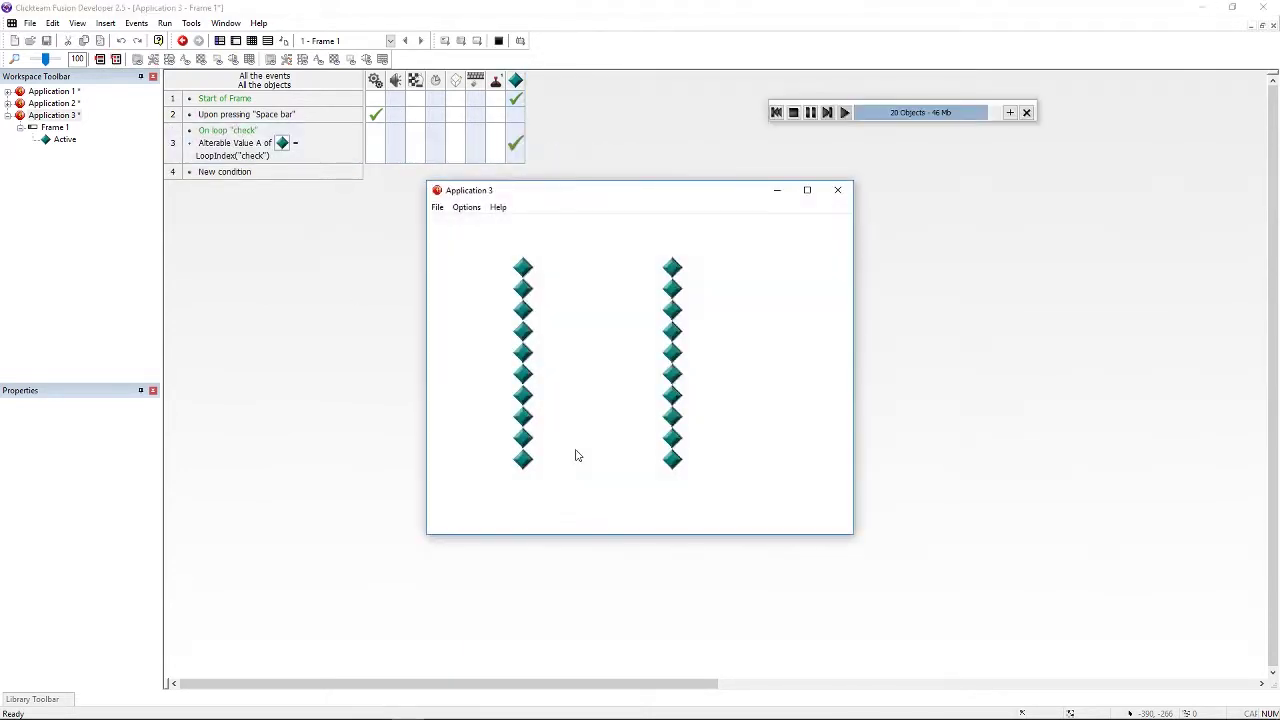
pyautogui.press('space')
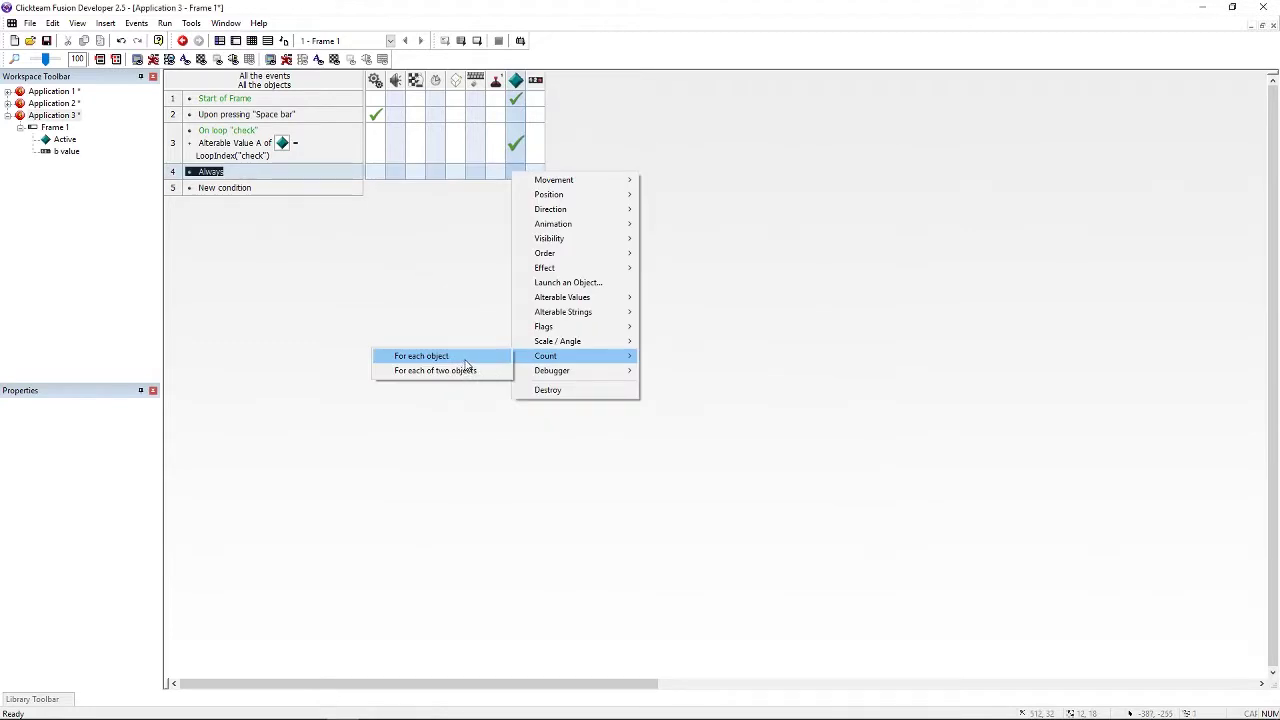
# - Add an Always for-each loop 'act' setting the X of diamonds with Alterable Value A > 2, then run
pyautogui.click(466, 358)
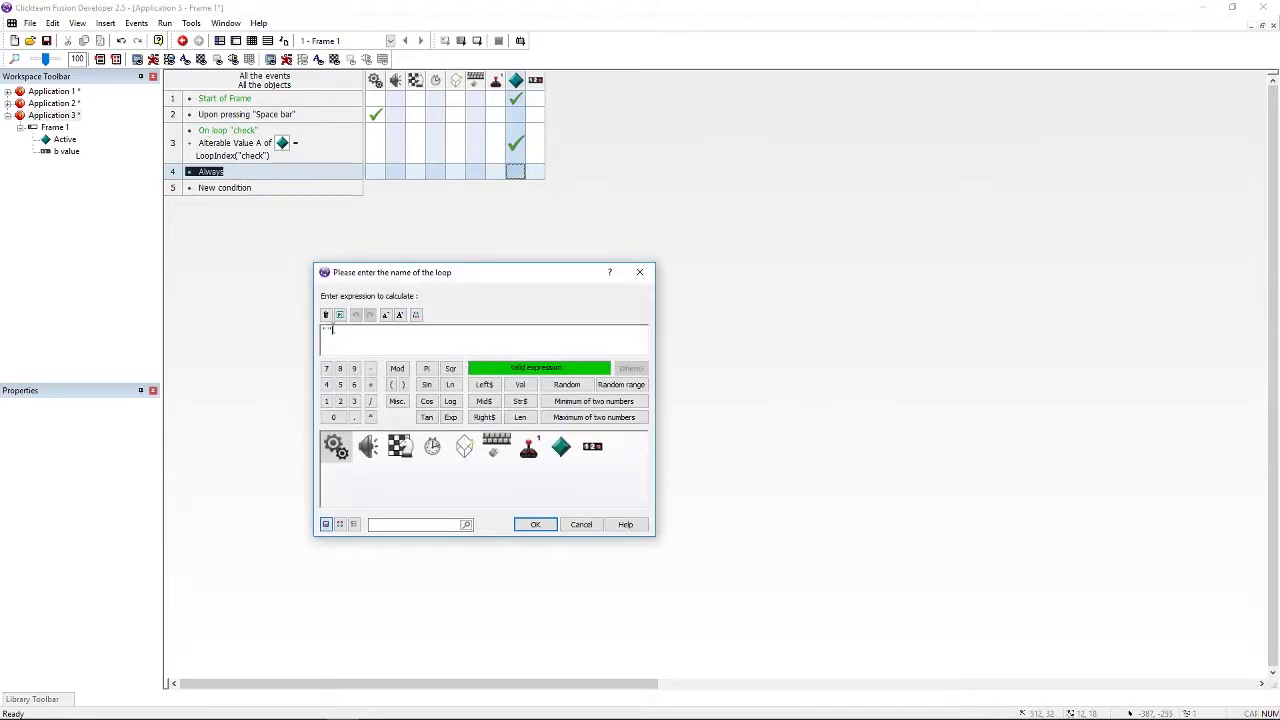
pyautogui.press('Return')
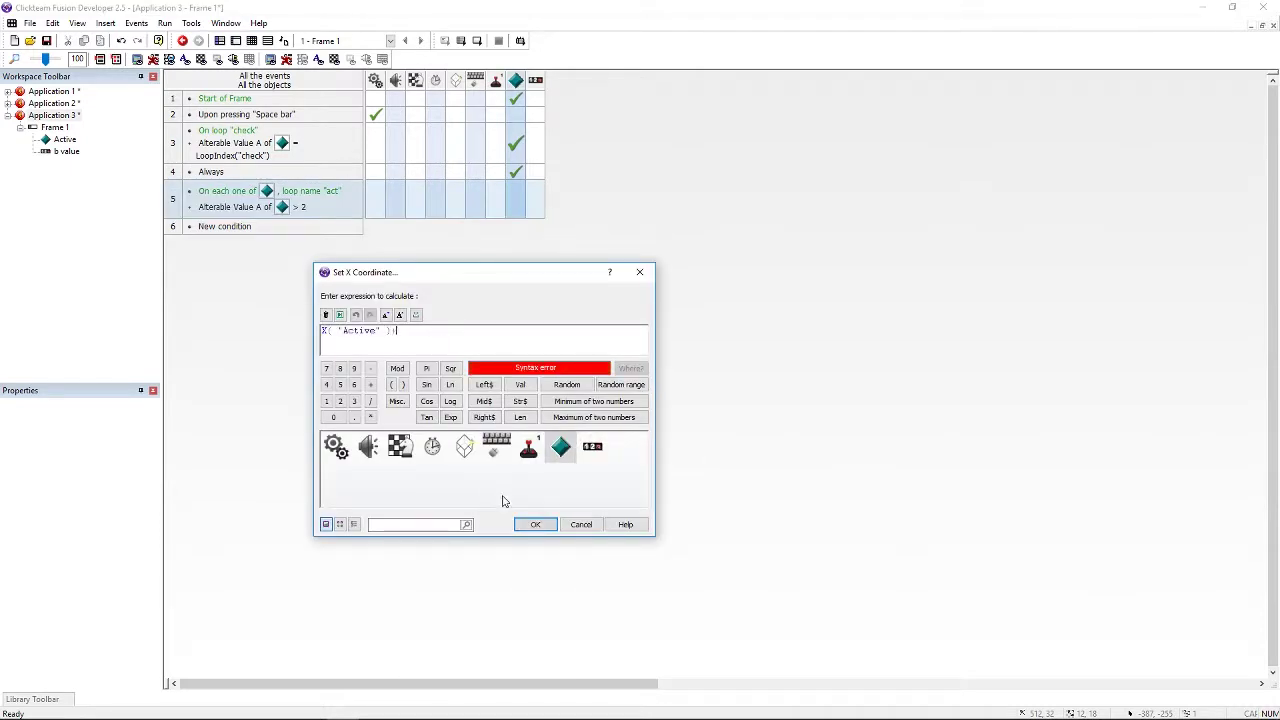
pyautogui.press('Return')
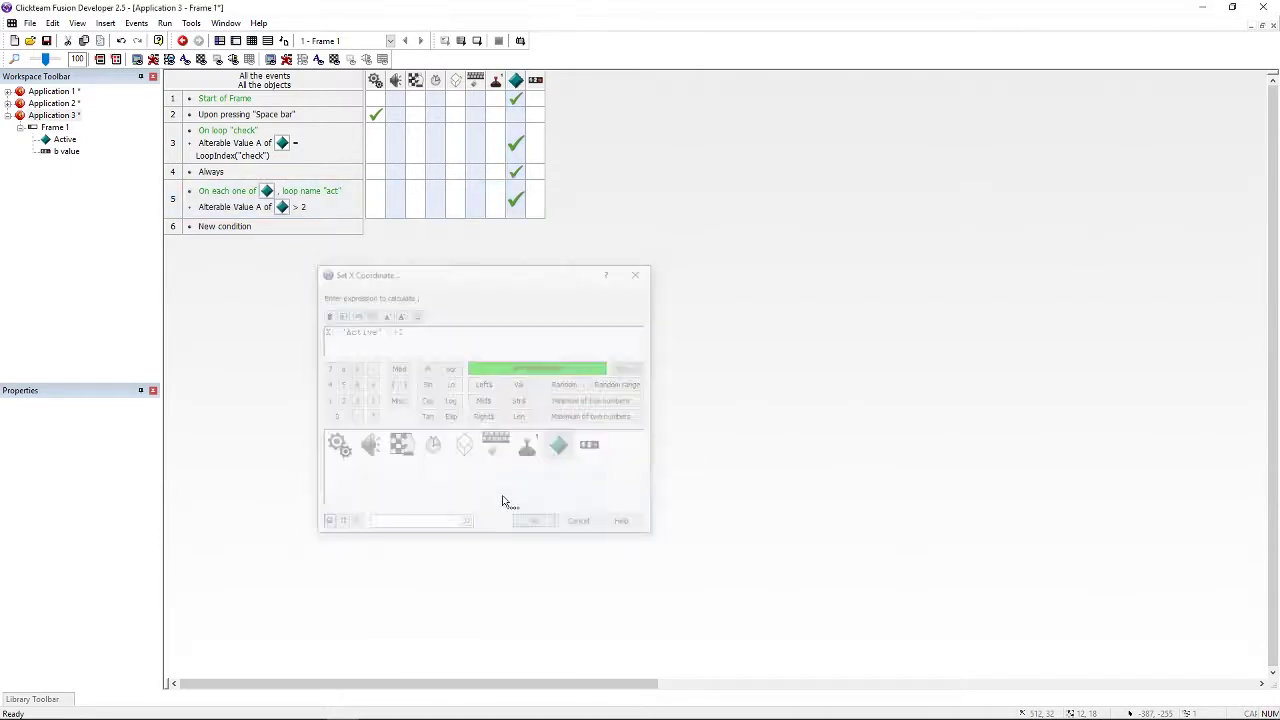
pyautogui.press('F8')
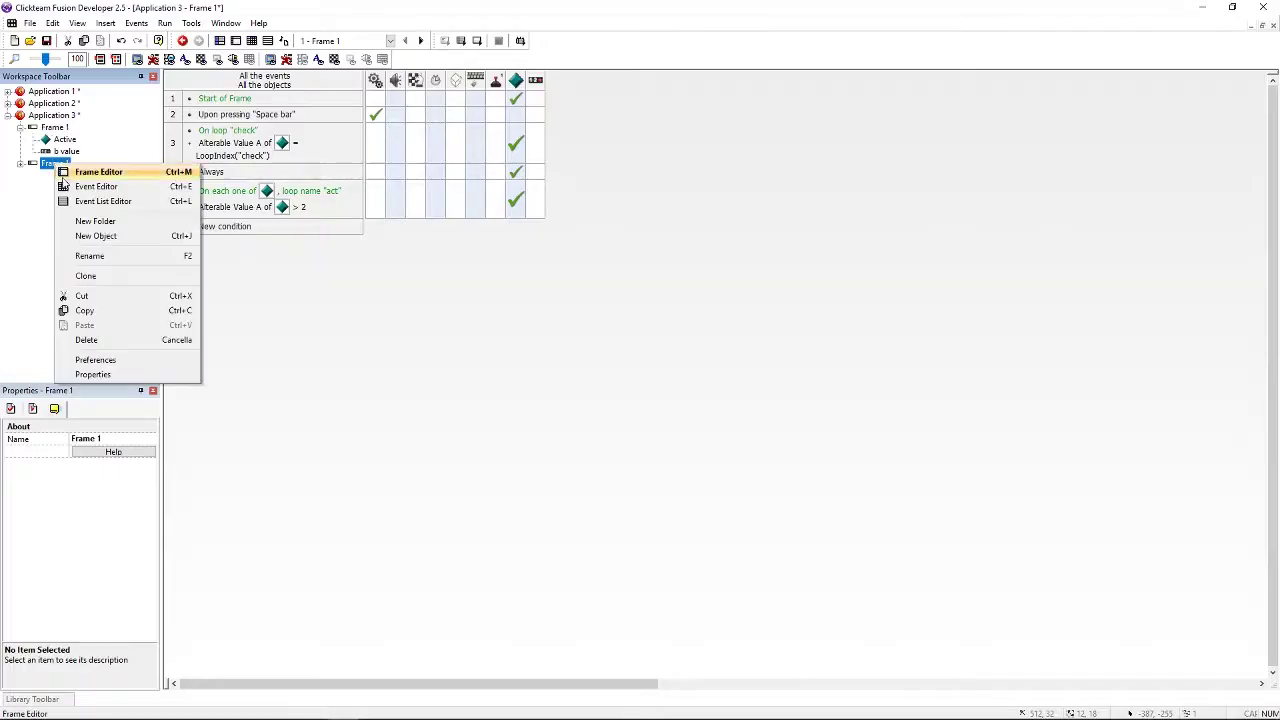
# - Clone Frame 1 from the Workspace Toolbar
pyautogui.click(104, 310)
pyautogui.rightClick(46, 166)
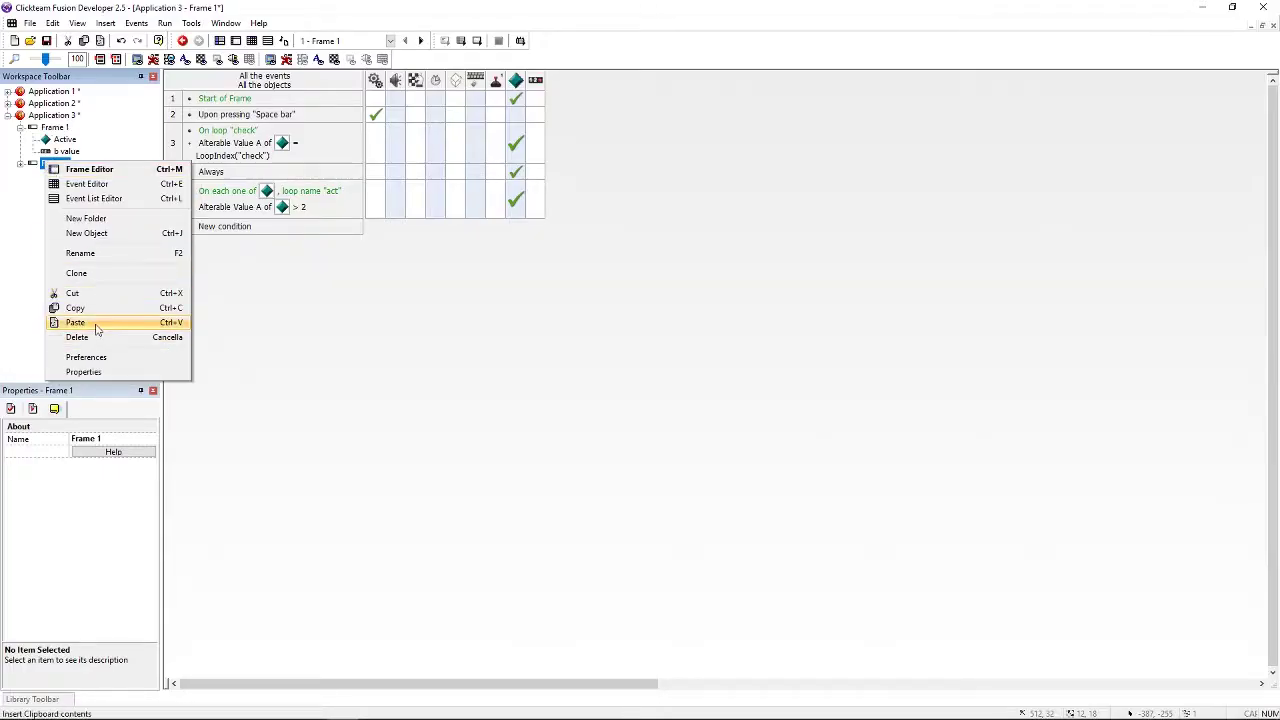
pyautogui.click(89, 273)
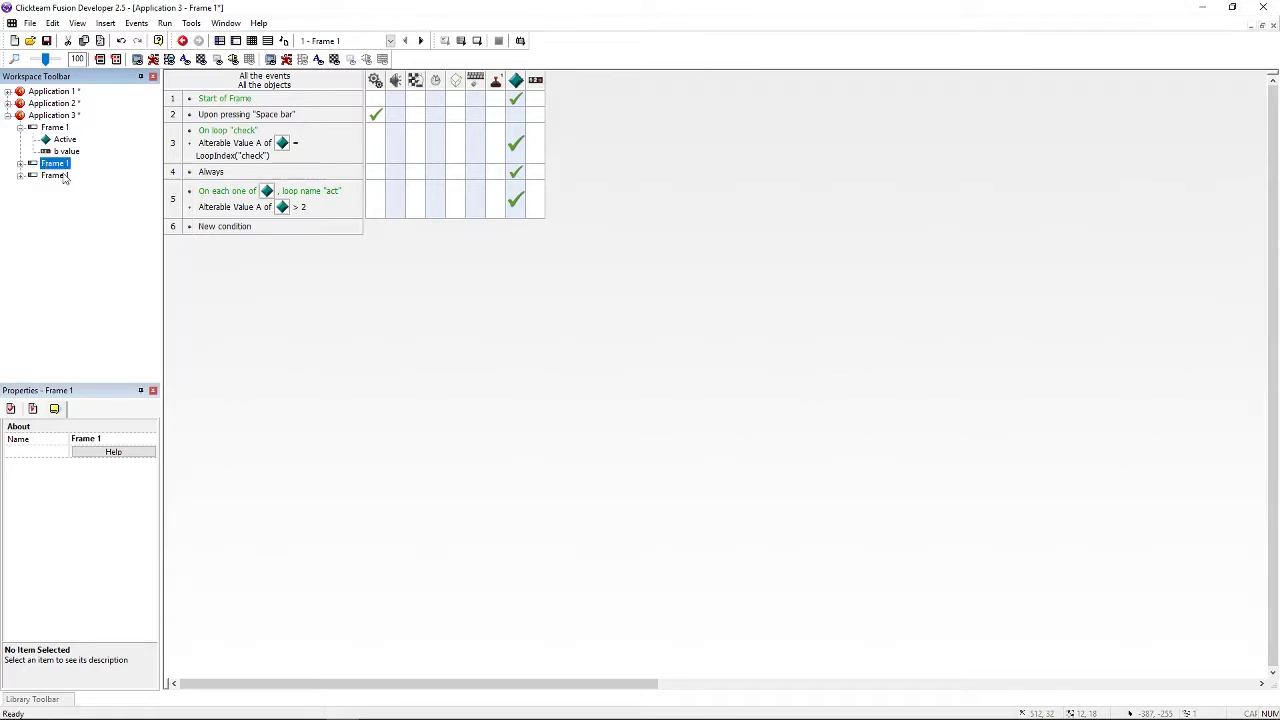
# - In the Storyboard, add blank Frames 4, 5 and 6, then clone the third frame
pyautogui.click(55, 116)
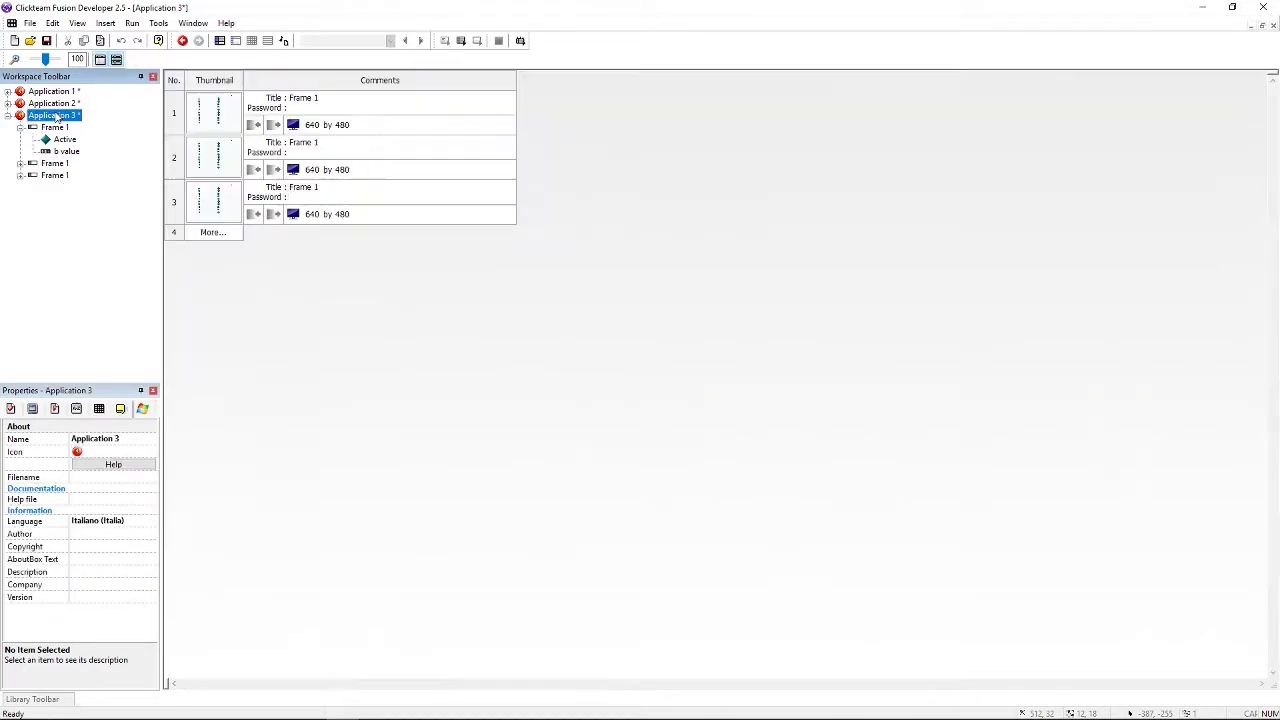
pyautogui.click(177, 240)
pyautogui.click(175, 252)
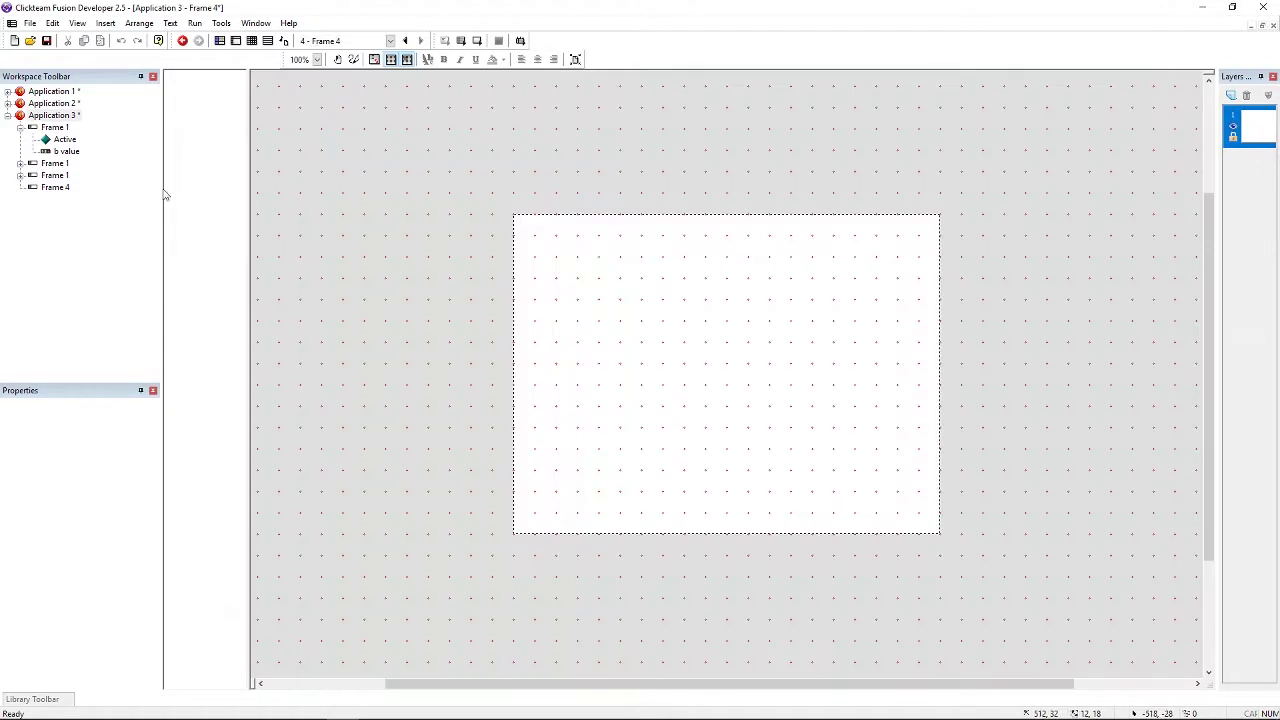
pyautogui.click(55, 116)
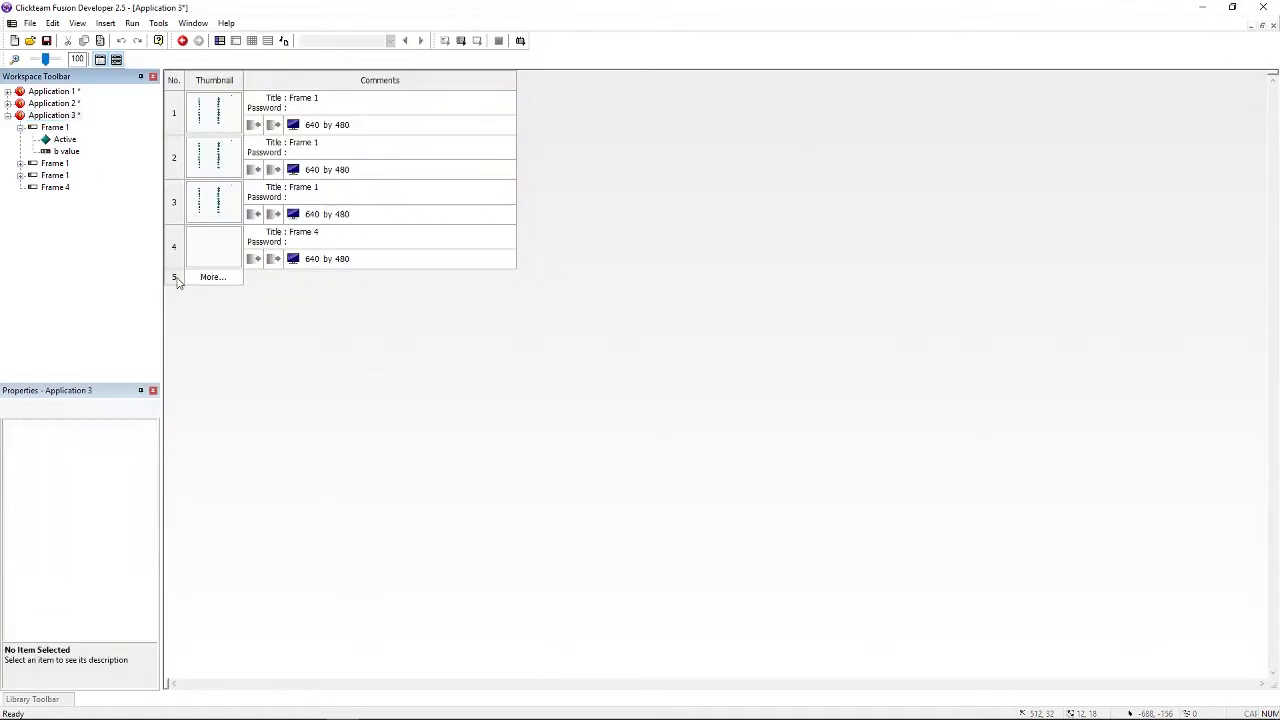
pyautogui.click(177, 280)
pyautogui.click(177, 323)
pyautogui.rightClick(180, 214)
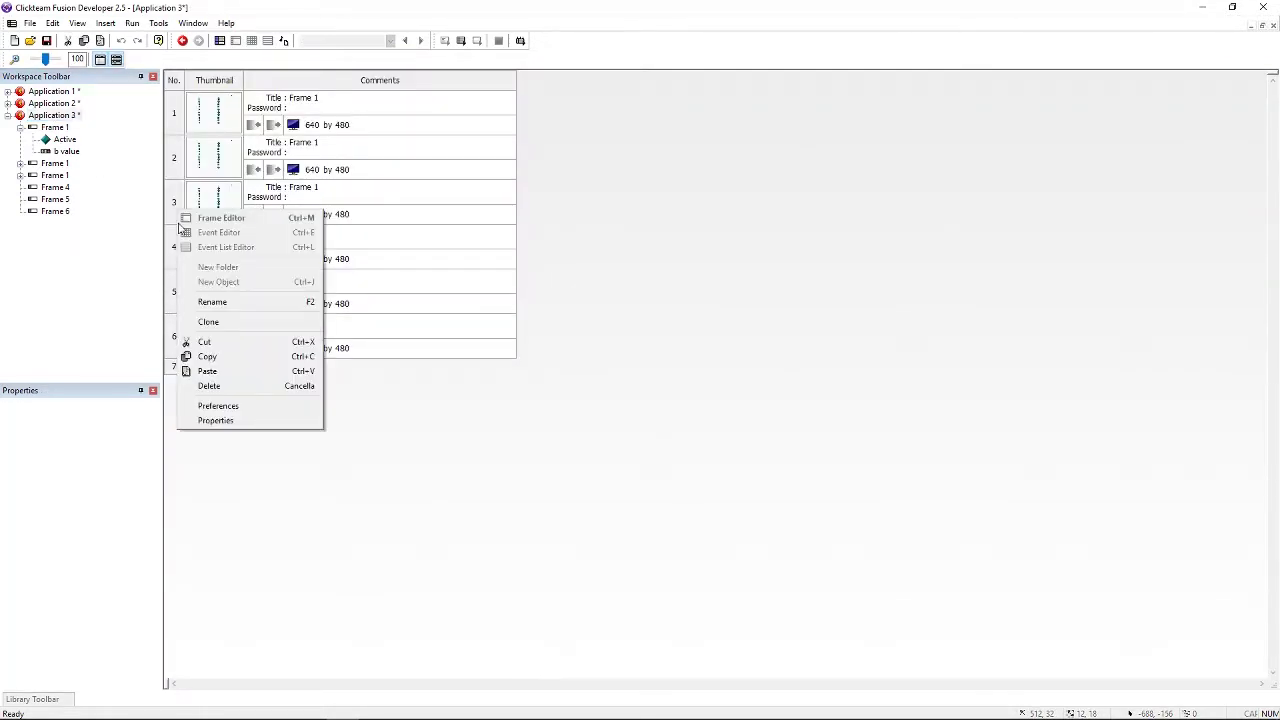
pyautogui.click(227, 326)
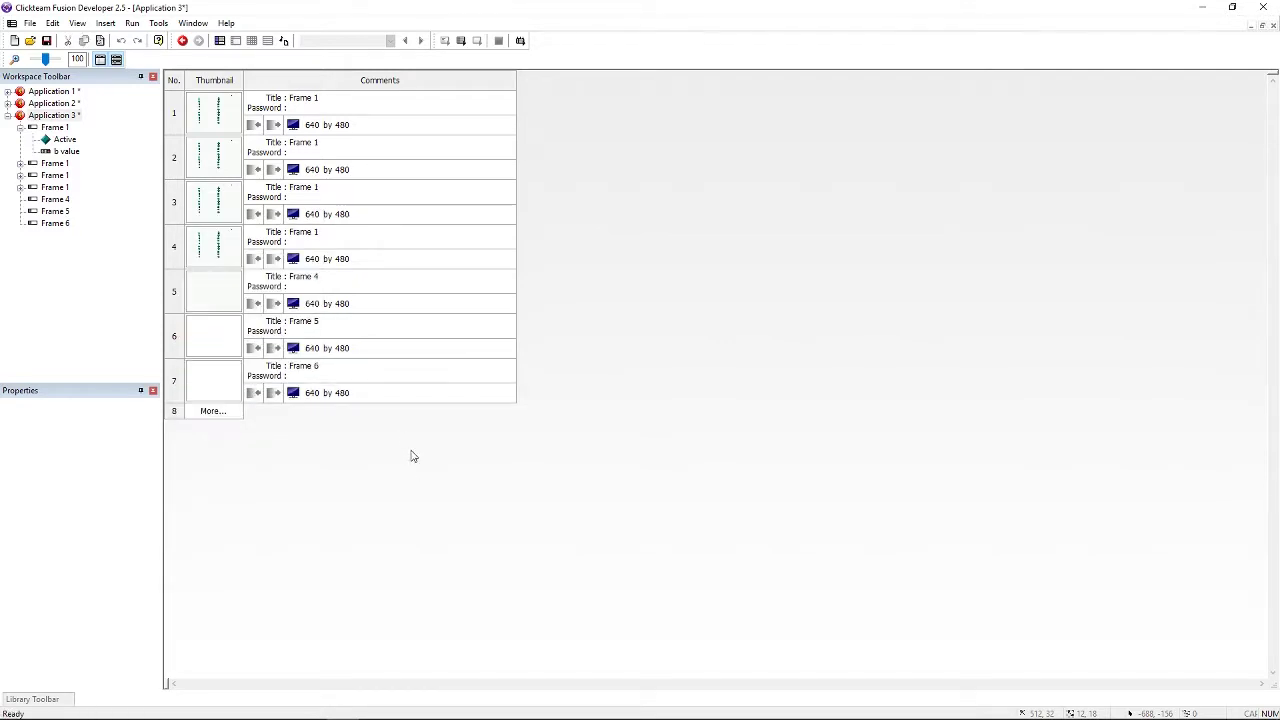